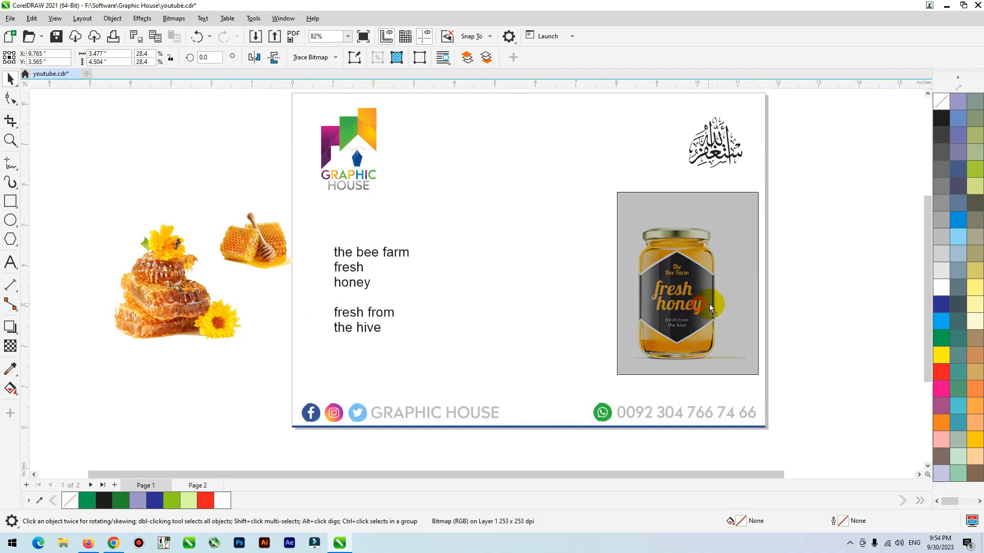
# Step: Inspect the label on the honey jar reference image up close and nudge the image slightly toward the page's right edge
pyautogui.scroll(6, 688, 300)
pyautogui.scroll(-5, 711, 278)
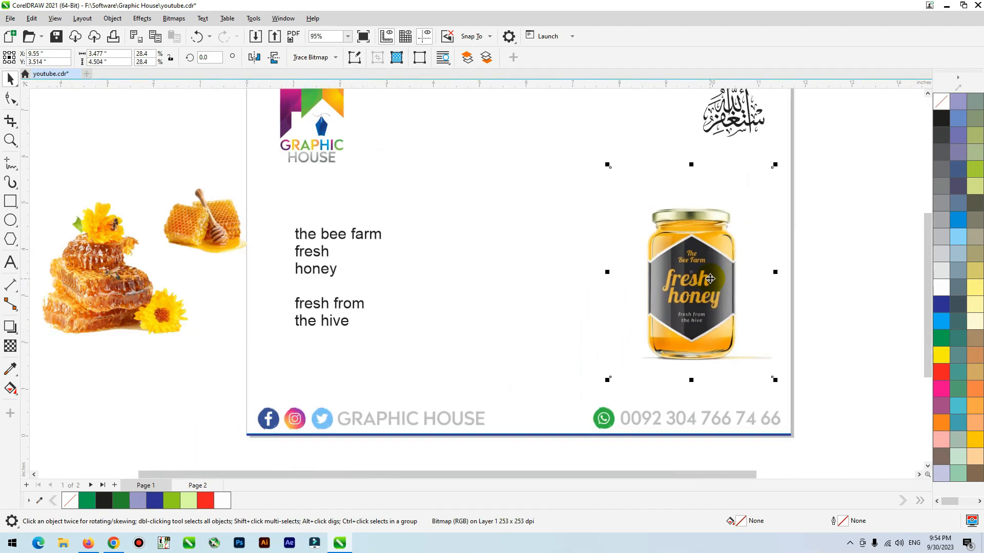
pyautogui.scroll(5, 702, 275)
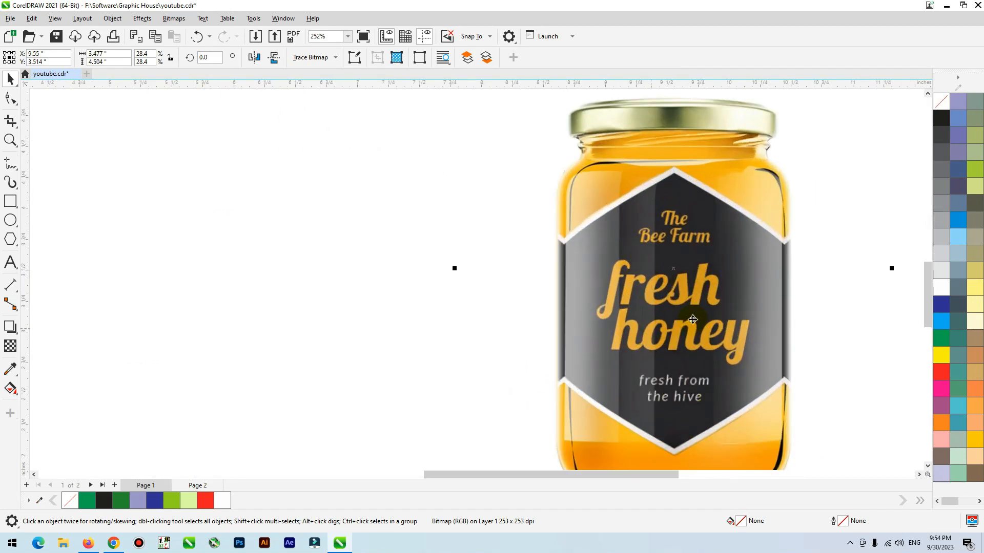
pyautogui.scroll(-4, 666, 350)
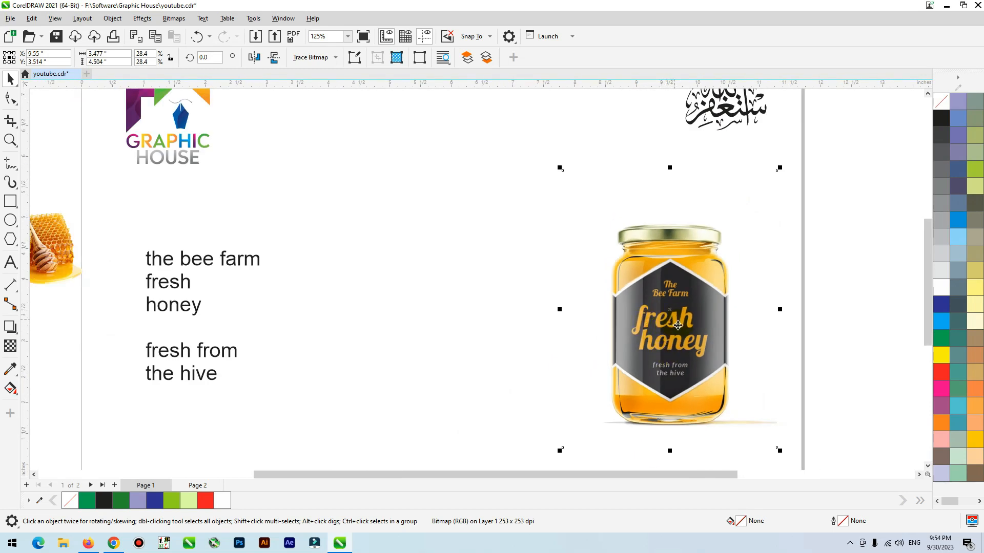
pyautogui.scroll(-2, 677, 326)
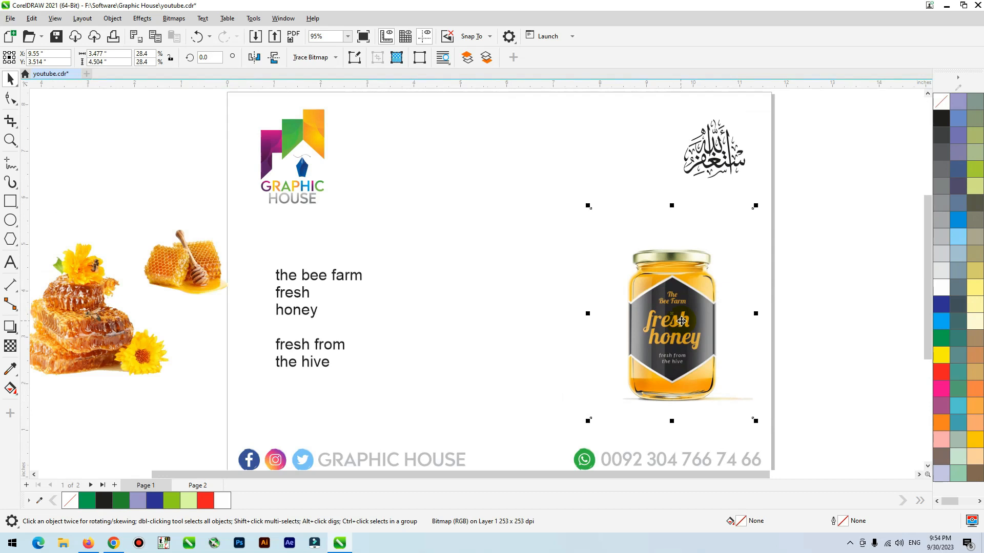
pyautogui.moveTo(687, 328); pyautogui.dragTo(693, 333)
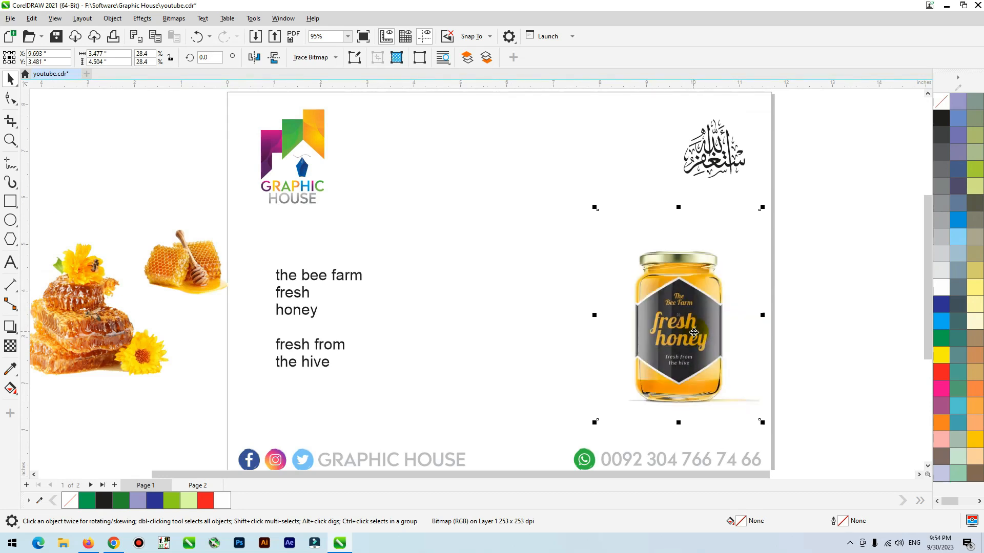
pyautogui.scroll(3, 692, 346)
pyautogui.scroll(-3, 692, 346)
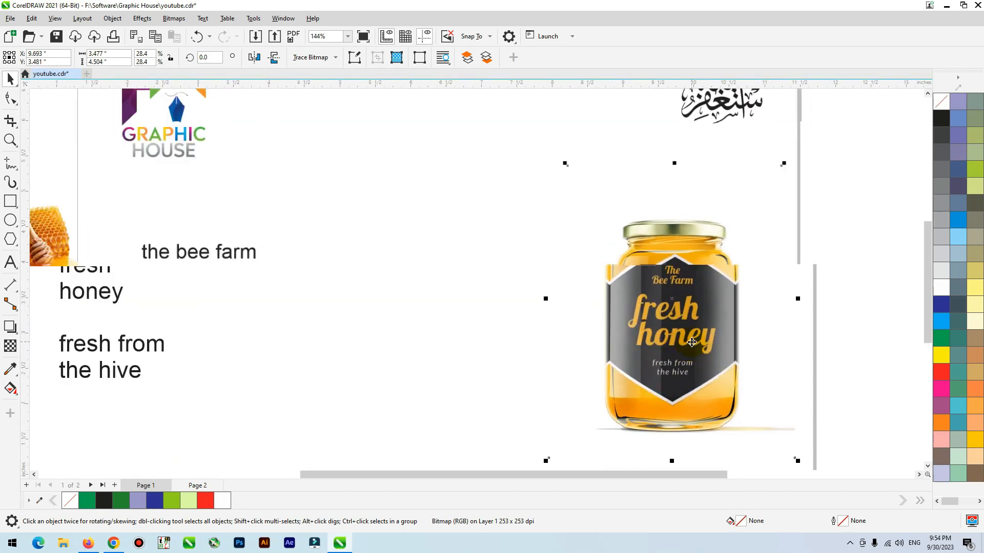
pyautogui.moveTo(681, 330)
pyautogui.mouseDown()
pyautogui.moveTo(707, 333)
pyautogui.moveTo(683, 332)
pyautogui.mouseUp()
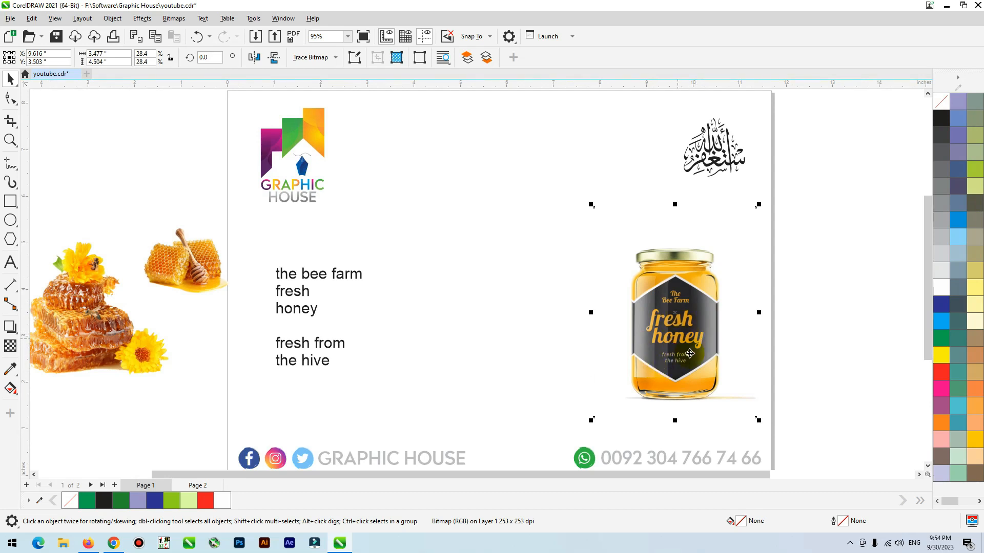
# Step: Draw a rectangle about 0.886 by 2.247 inches over the left half of the jar label and fill it olive green (C20 M0 Y60 K20)
pyautogui.scroll(4, 683, 343)
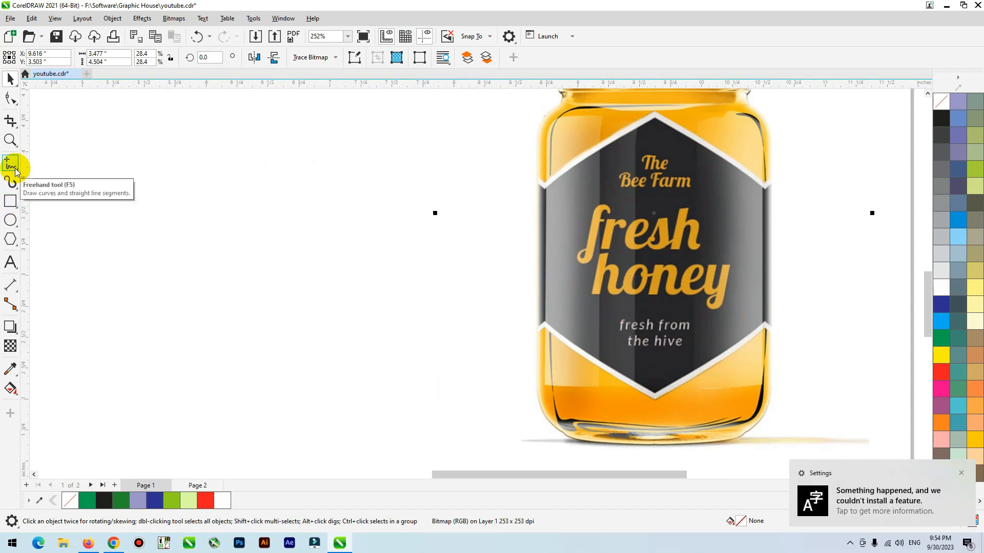
pyautogui.click(9, 201)
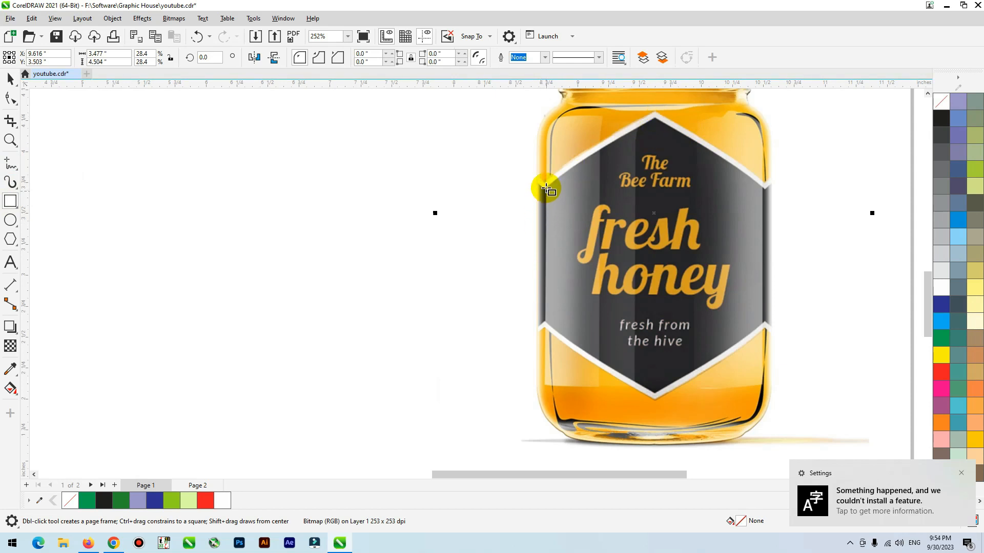
pyautogui.moveTo(546, 187); pyautogui.dragTo(657, 395)
pyautogui.press('space')
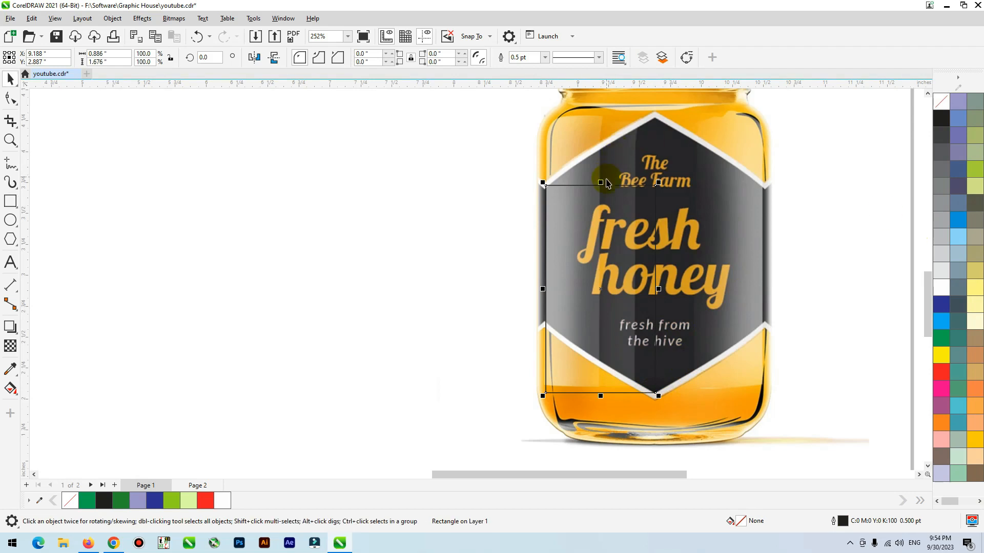
pyautogui.moveTo(600, 183); pyautogui.dragTo(618, 112)
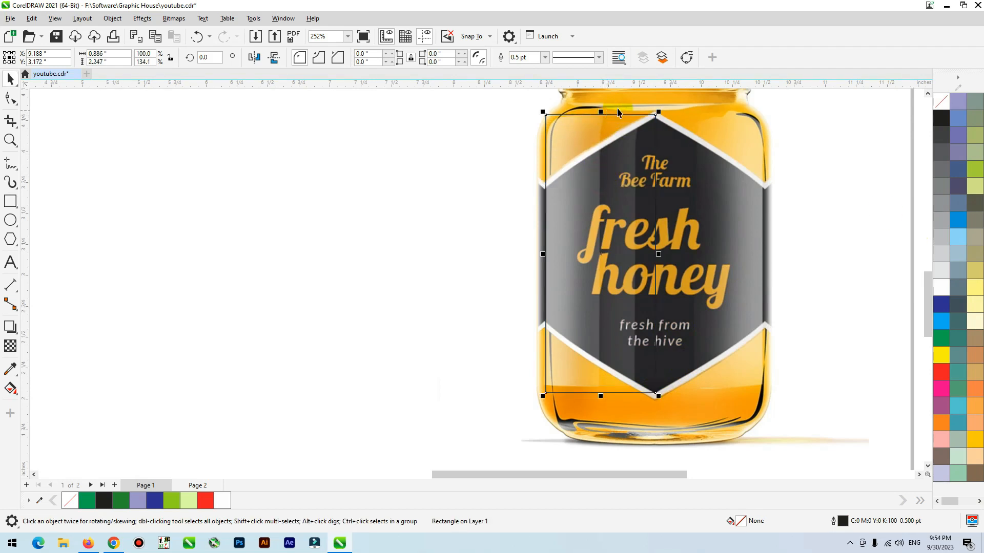
pyautogui.click(973, 134)
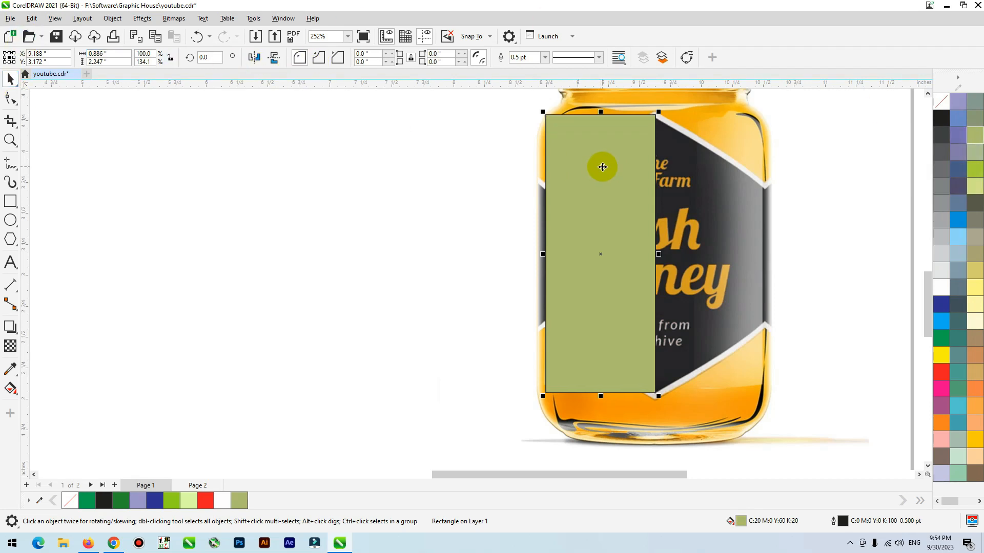
# Step: Convert the green rectangle to curves and lower its upper-left node to the label's upper-left corner
pyautogui.hotkey('ctrl', 'q')
pyautogui.press('F10')
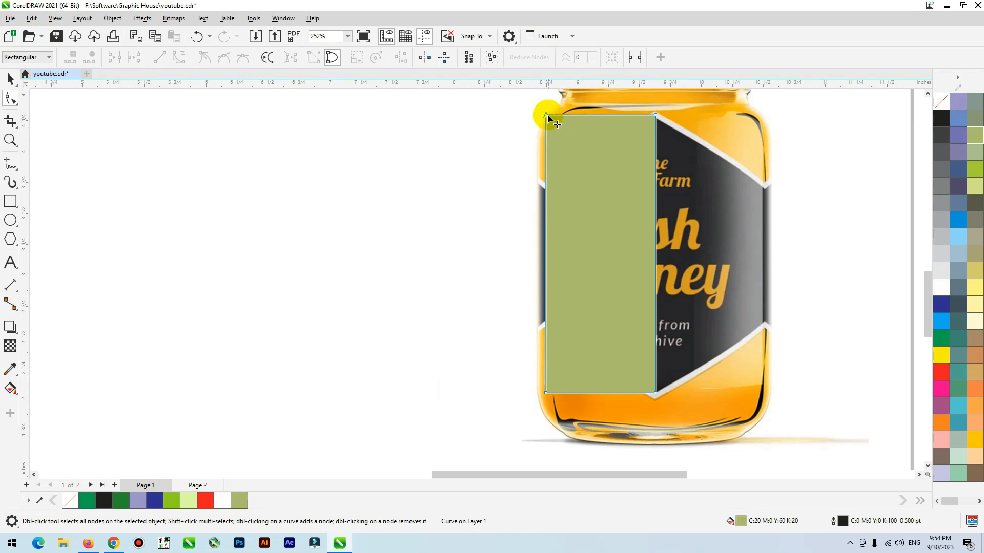
pyautogui.click(17, 106)
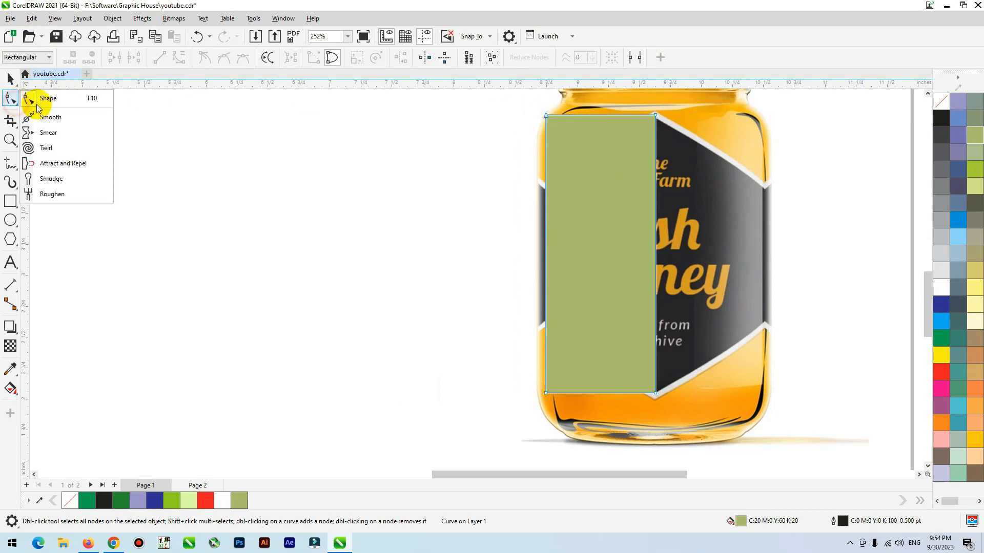
pyautogui.click(661, 171)
pyautogui.click(639, 154)
pyautogui.moveTo(546, 117); pyautogui.dragTo(546, 193)
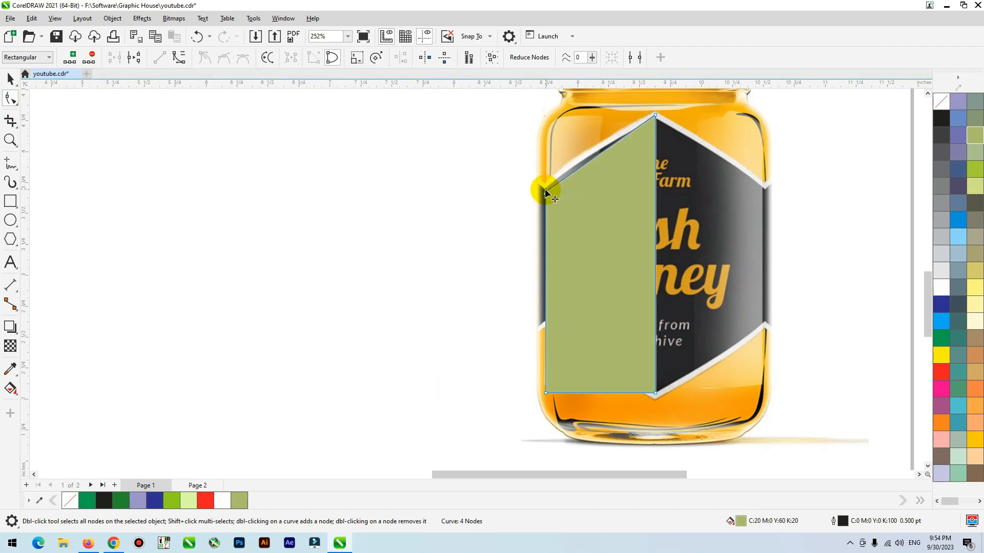
pyautogui.click(546, 191)
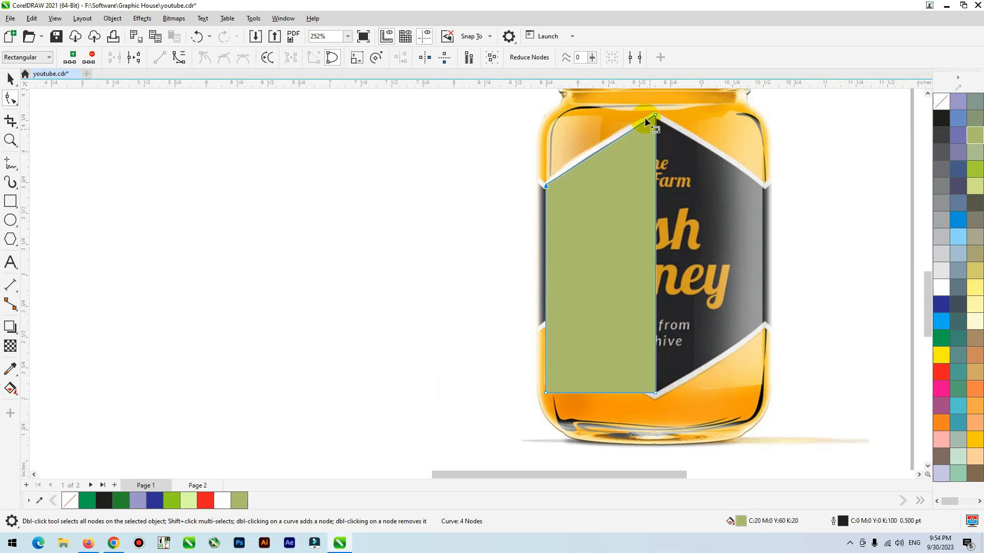
# Step: Raise the shape's lower-left node to the label's lower-left corner and align its lower-right node with the label's bottom tip
pyautogui.scroll(2, 595, 398)
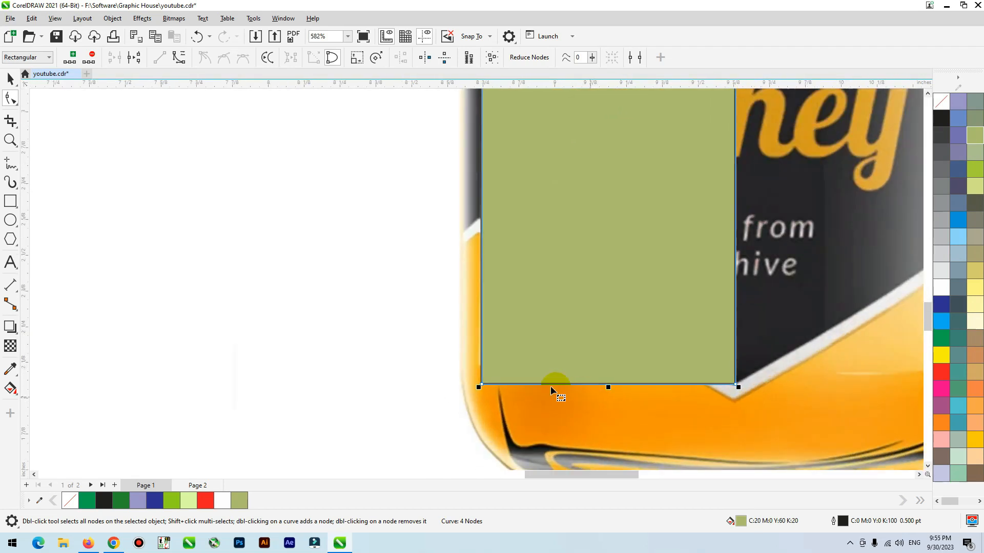
pyautogui.moveTo(477, 386); pyautogui.dragTo(482, 223)
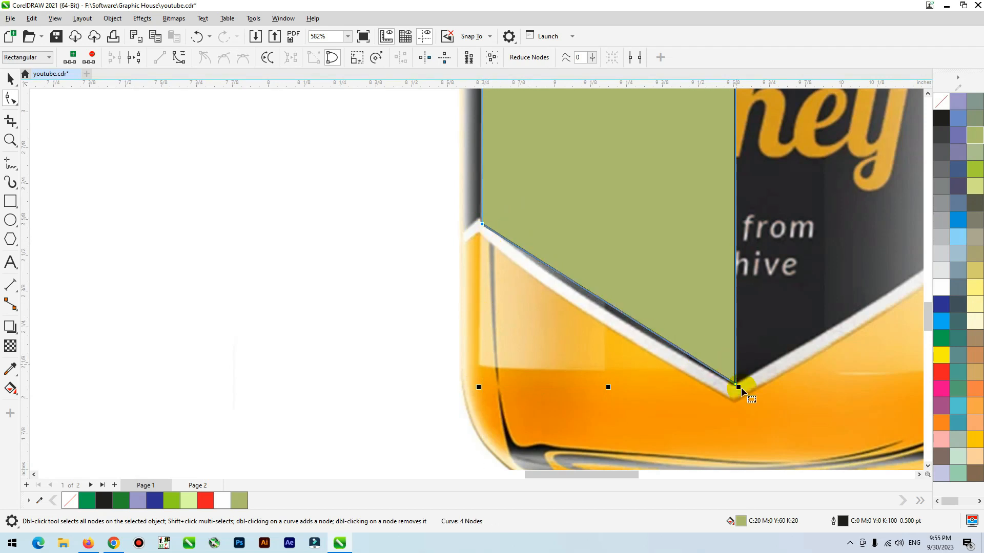
pyautogui.scroll(5, 741, 391)
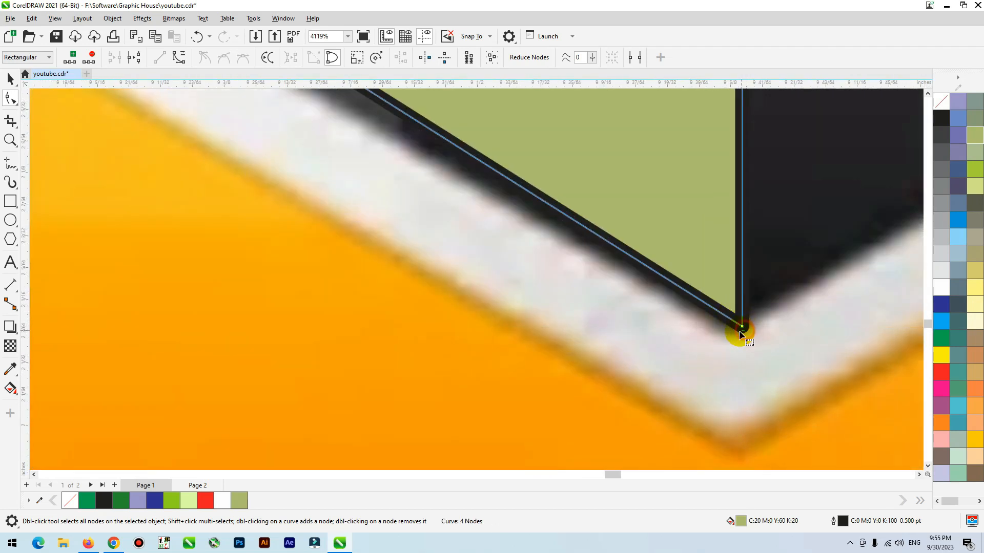
pyautogui.moveTo(742, 331); pyautogui.dragTo(741, 340)
pyautogui.scroll(-8, 740, 340)
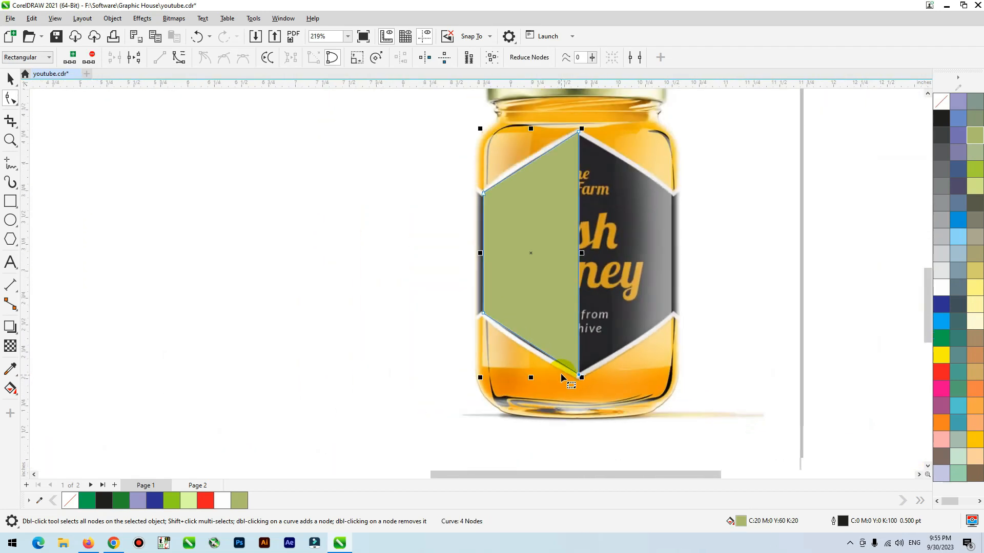
# Step: Move the half-label shape off the jar to its left and mirror a copy across the long vertical edge to complete a hexagon
pyautogui.press('space')
pyautogui.moveTo(558, 242); pyautogui.dragTo(350, 242)
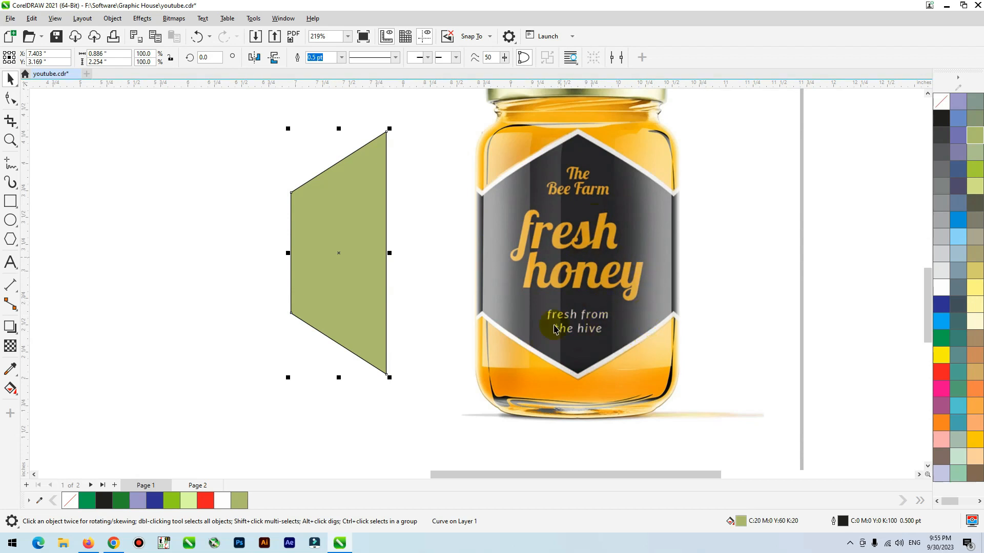
pyautogui.moveTo(345, 275); pyautogui.dragTo(326, 260)
pyautogui.moveTo(297, 286); pyautogui.dragTo(392, 227)
pyautogui.hotkey('ctrl', 'z')
pyautogui.keyDown('shift'); pyautogui.click(234, 242); pyautogui.keyUp('shift')
pyautogui.moveTo(238, 263)
pyautogui.mouseDown()
pyautogui.moveTo(274, 298)
pyautogui.moveTo(238, 264)
pyautogui.mouseUp()
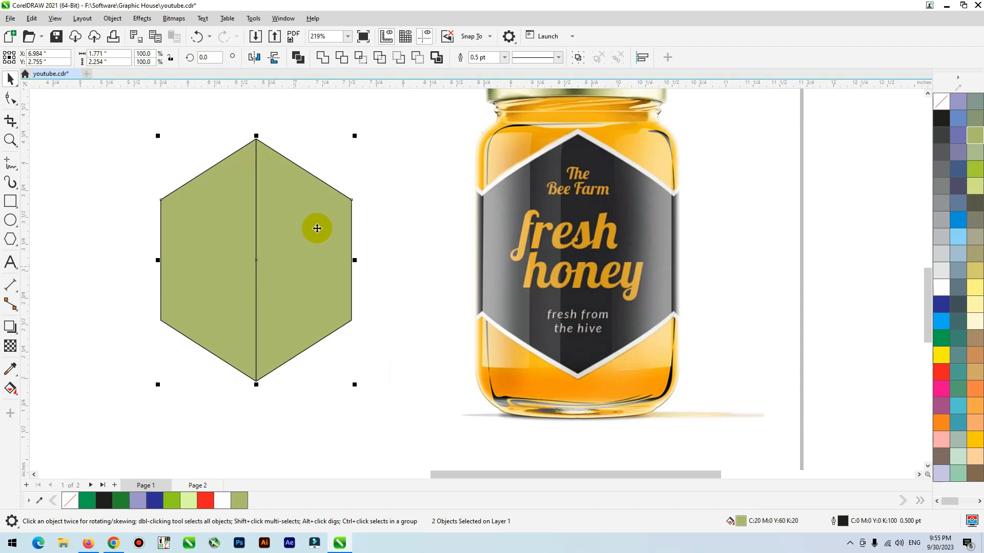
# Step: Weld the two green halves into a single hexagon beside the jar and remove its outline
pyautogui.click(323, 59)
pyautogui.moveTo(270, 281); pyautogui.dragTo(411, 272)
pyautogui.scroll(-3, 586, 292)
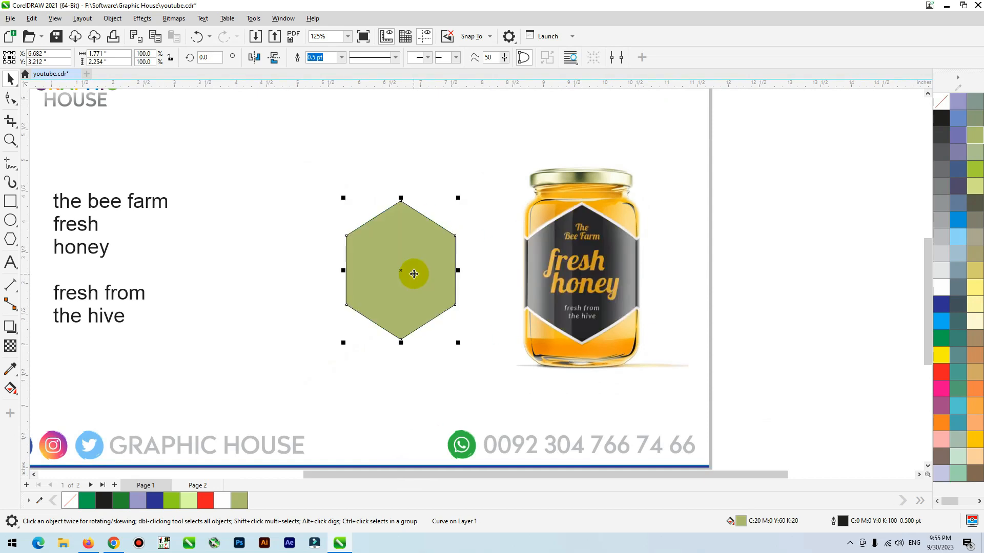
pyautogui.rightClick(942, 100)
# Step: Move the stacked honeycomb and honey dipper images from the pasteboard onto the page above the hexagon
pyautogui.scroll(-2, 573, 209)
pyautogui.click(446, 314)
pyautogui.click(335, 316)
pyautogui.click(247, 280)
pyautogui.moveTo(140, 236); pyautogui.dragTo(205, 296)
pyautogui.moveTo(263, 312); pyautogui.dragTo(263, 213)
pyautogui.click(248, 229)
pyautogui.press('z')
pyautogui.moveTo(279, 283); pyautogui.dragTo(650, 384)
pyautogui.click(202, 244)
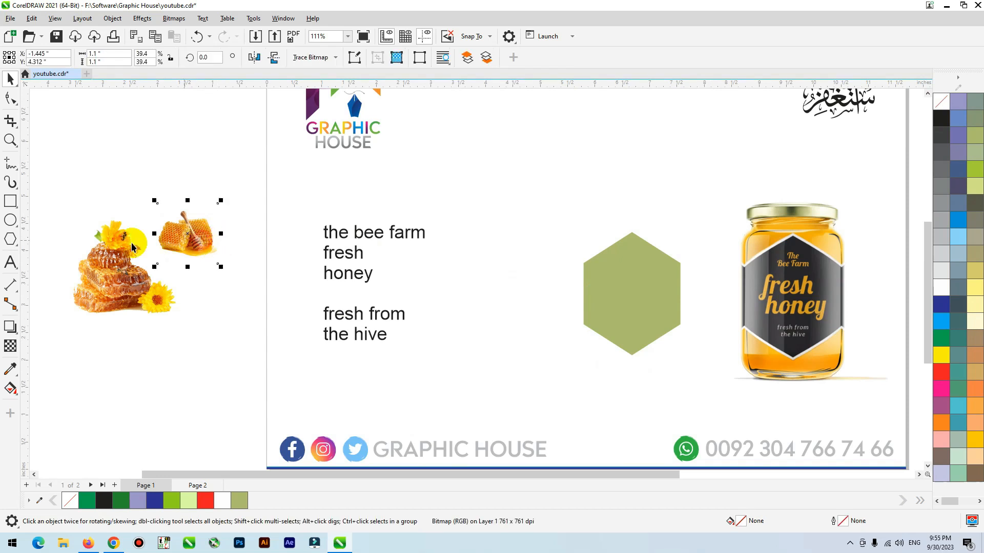
pyautogui.keyDown('shift'); pyautogui.click(109, 288); pyautogui.keyUp('shift')
pyautogui.moveTo(109, 288); pyautogui.dragTo(492, 238)
# Step: Place the label text block beside the hexagon and space the two honey images out above it
pyautogui.click(472, 292)
pyautogui.moveTo(373, 247); pyautogui.dragTo(530, 261)
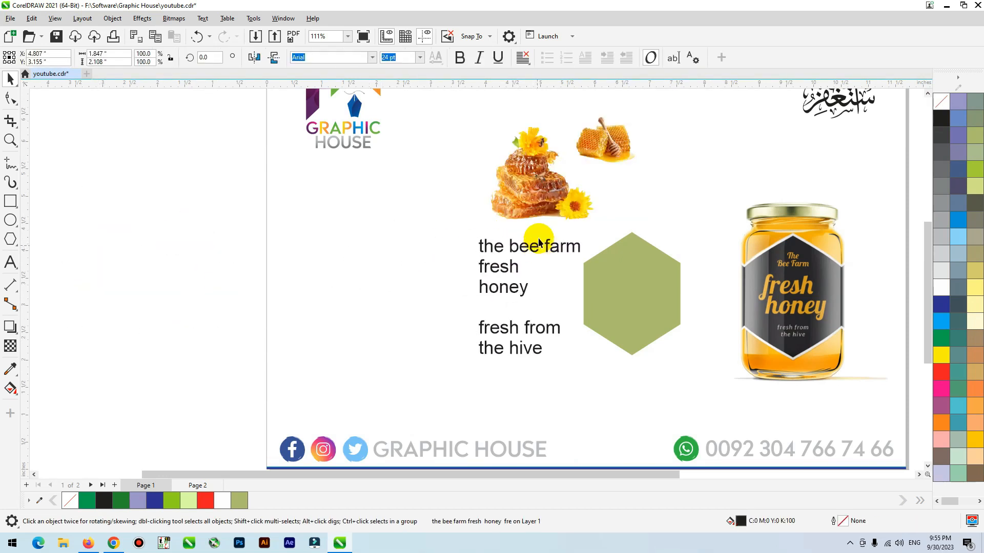
pyautogui.click(523, 189)
pyautogui.moveTo(618, 149); pyautogui.dragTo(615, 178)
pyautogui.click(512, 249)
pyautogui.moveTo(526, 248); pyautogui.dragTo(526, 238)
pyautogui.click(361, 189)
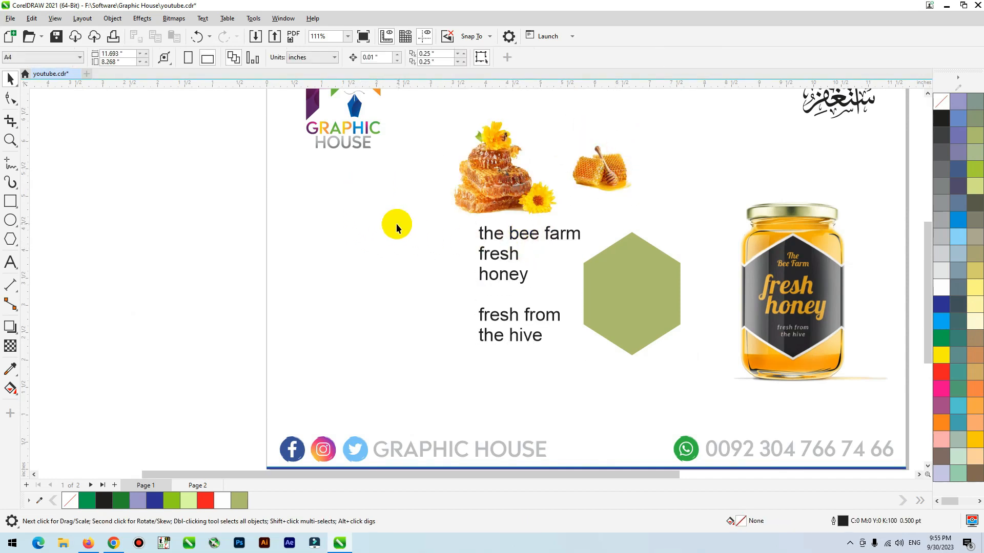
# Step: Change the label text's font to Baron Neue and scale it down to about 19.5 pt
pyautogui.press('z')
pyautogui.moveTo(406, 189); pyautogui.dragTo(764, 367)
pyautogui.scroll(-2, 272, 292)
pyautogui.press('space')
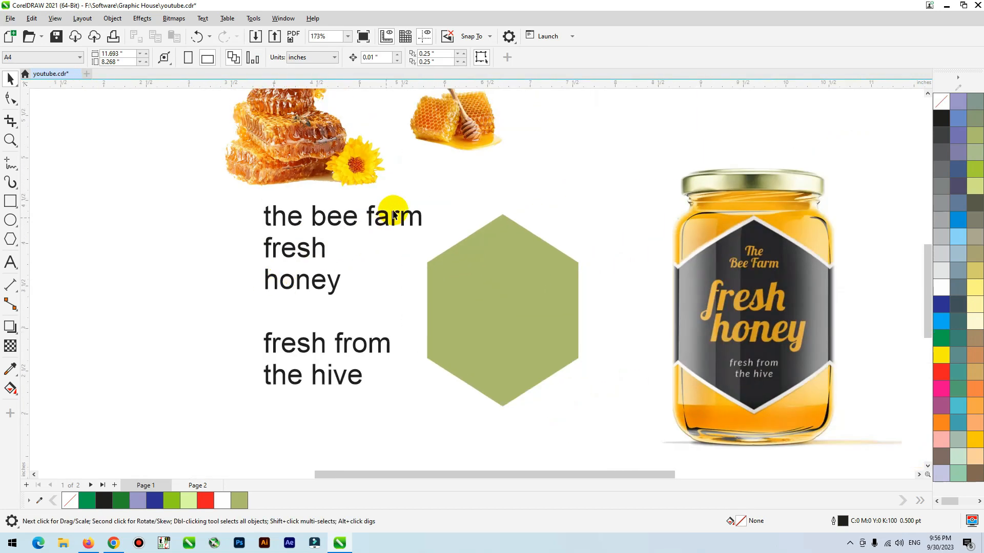
pyautogui.click(421, 222)
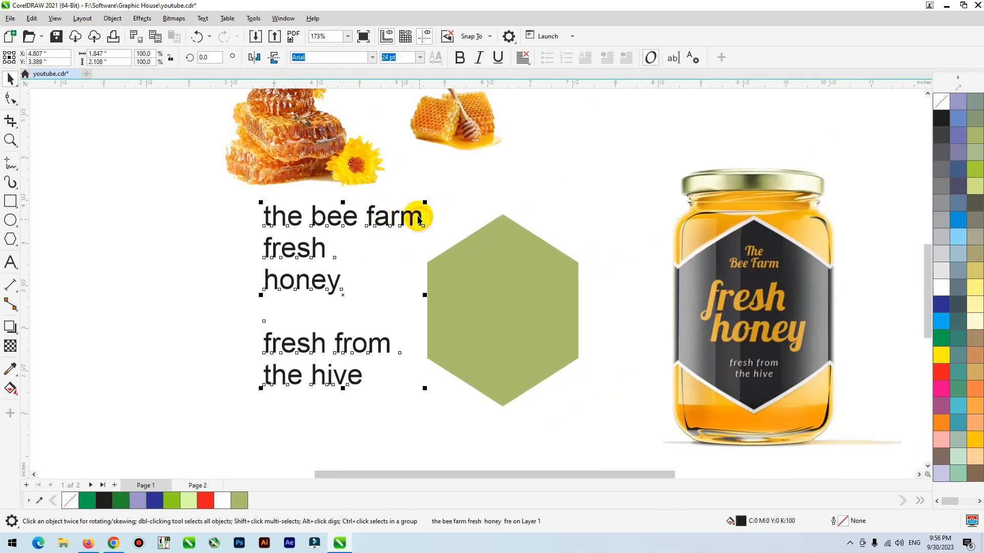
pyautogui.click(372, 58)
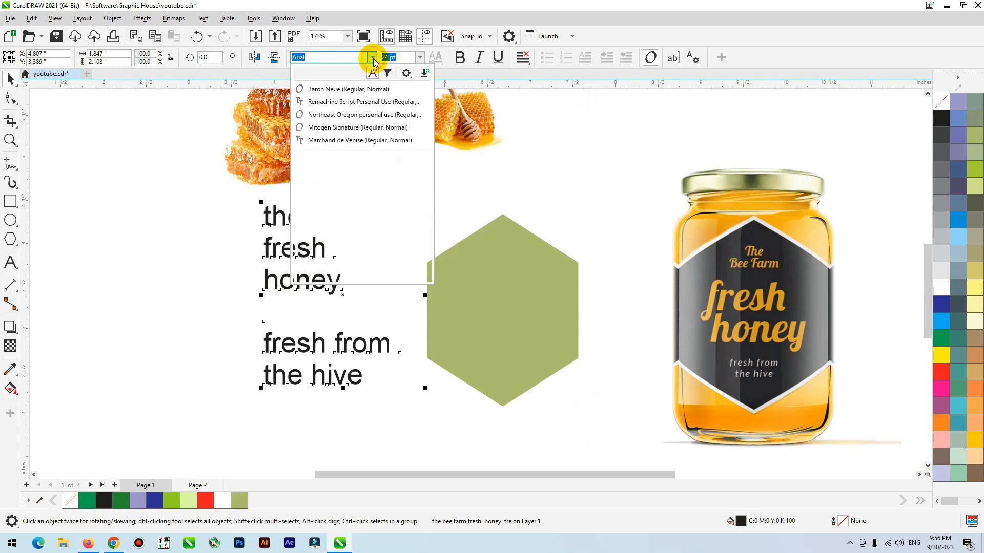
pyautogui.click(365, 91)
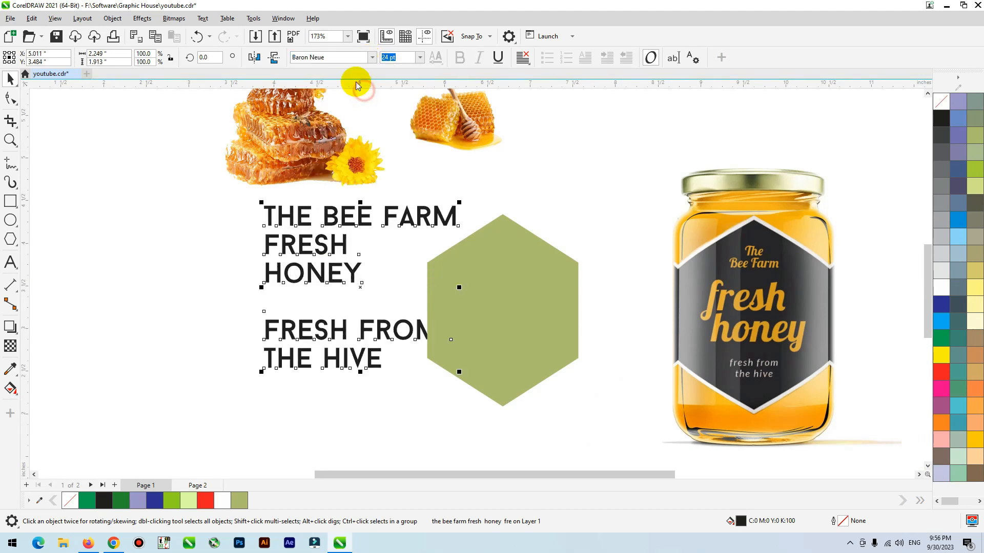
pyautogui.moveTo(458, 204); pyautogui.dragTo(417, 209)
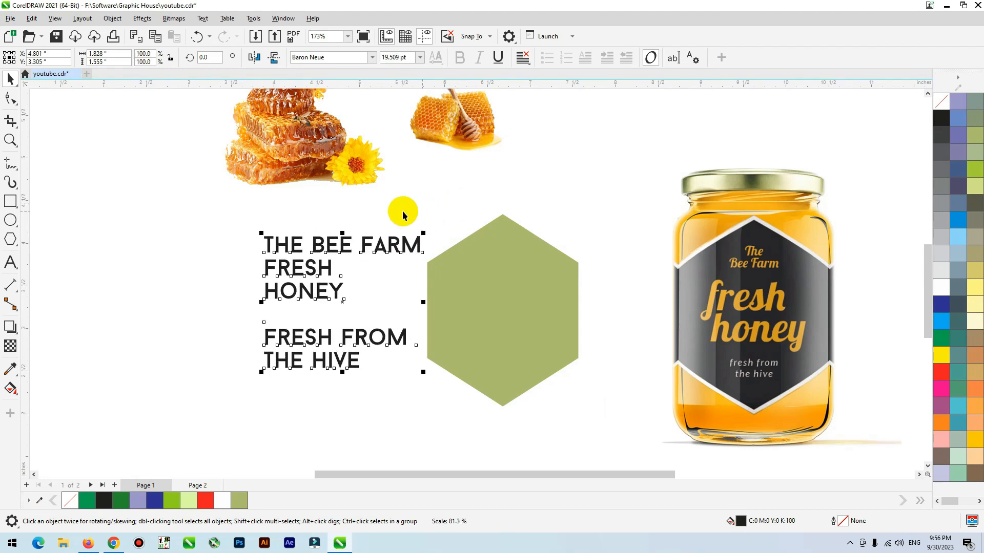
# Step: Separate the text lines, placing THE BEE FARM above the hexagon and a centre-aligned FRESH FROM THE HIVE below it
pyautogui.click(336, 248)
pyautogui.moveTo(336, 248); pyautogui.dragTo(419, 207)
pyautogui.click(346, 342)
pyautogui.moveTo(344, 340); pyautogui.dragTo(334, 341)
pyautogui.moveTo(176, 401); pyautogui.dragTo(456, 341)
pyautogui.press('c')
pyautogui.moveTo(195, 399); pyautogui.dragTo(402, 314)
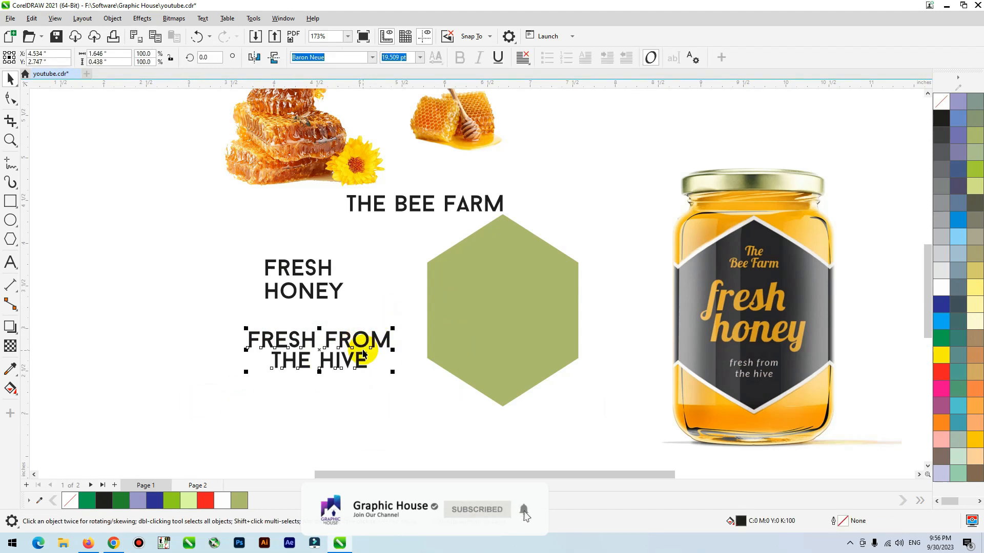
pyautogui.moveTo(362, 348); pyautogui.dragTo(512, 417)
# Step: Add a single inward contour of about 0.102" to the green hexagon
pyautogui.click(522, 343)
pyautogui.scroll(2, 538, 337)
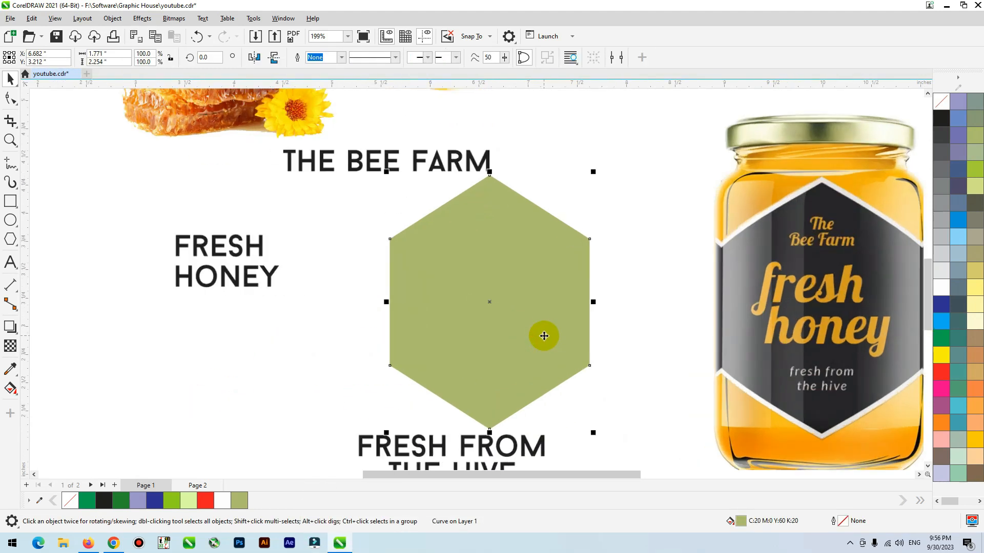
pyautogui.click(10, 326)
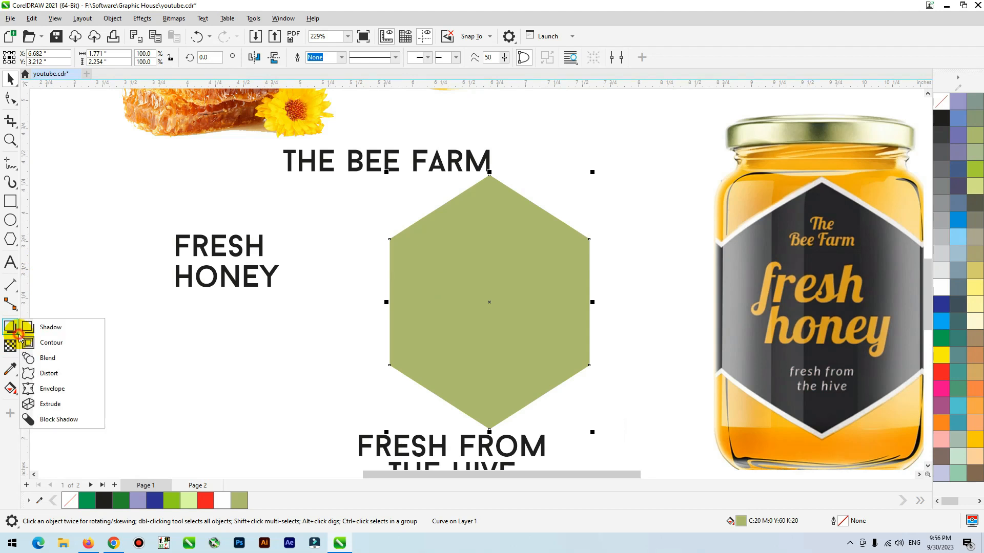
pyautogui.click(38, 342)
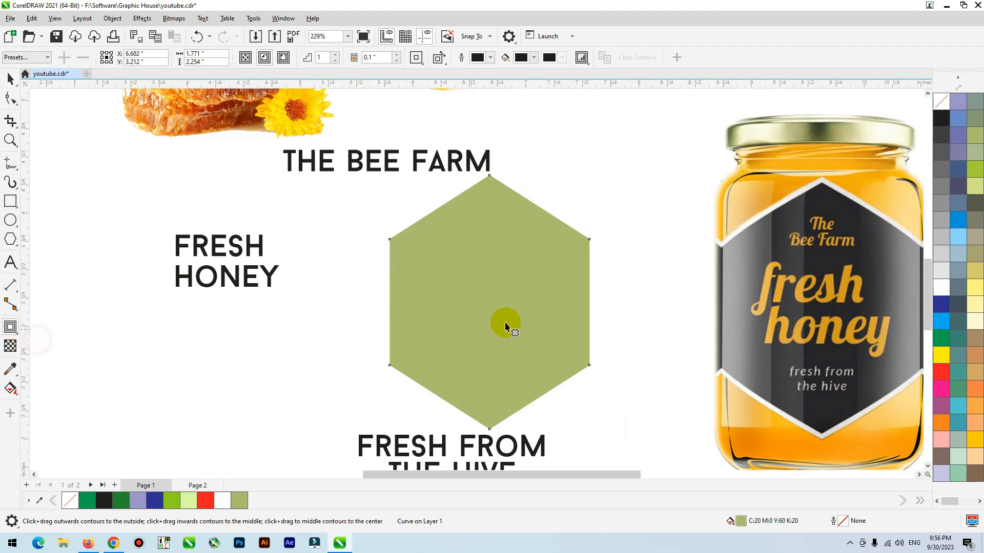
pyautogui.moveTo(405, 257); pyautogui.dragTo(389, 250)
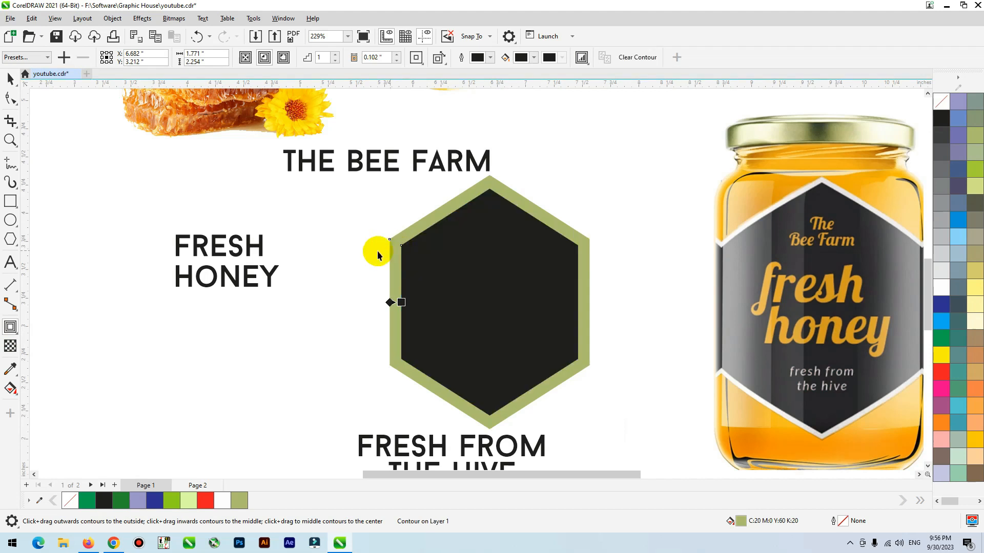
# Step: Break the contour apart from the hexagon and give the inner hexagon a 0.5 pt black outline with no fill
pyautogui.press('space')
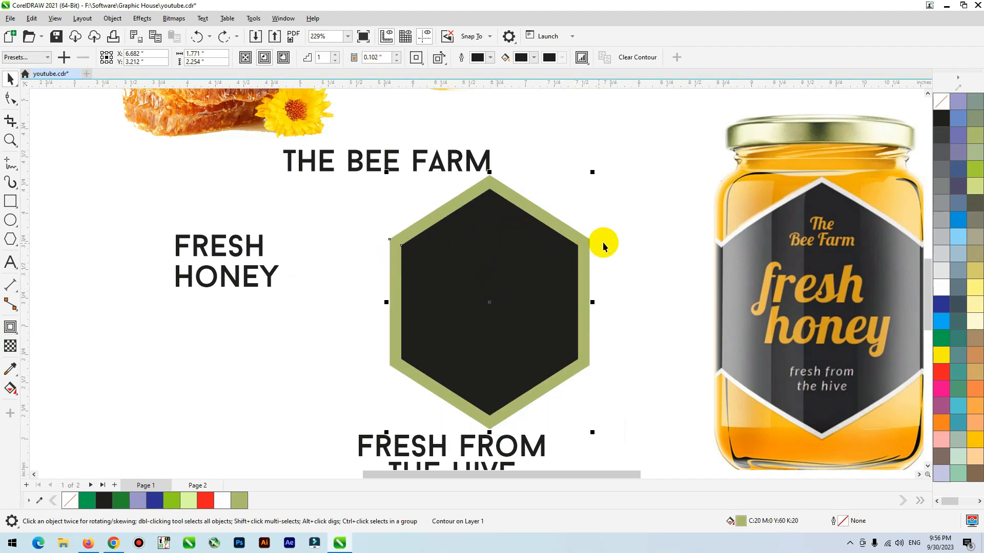
pyautogui.hotkey('ctrl', 'k')
pyautogui.click(646, 207)
pyautogui.moveTo(473, 281); pyautogui.dragTo(356, 258)
pyautogui.hotkey('ctrl', 'z')
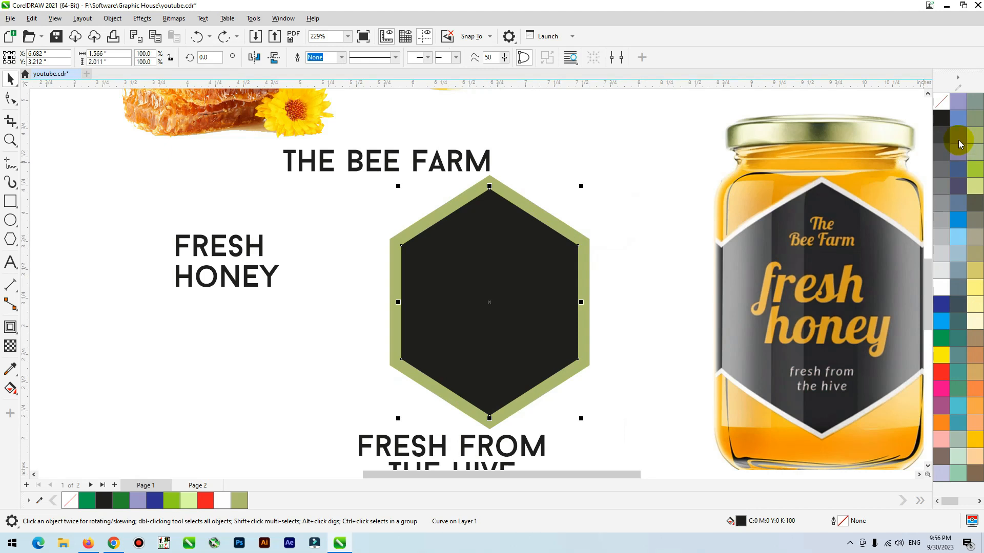
pyautogui.rightClick(942, 119)
pyautogui.click(941, 101)
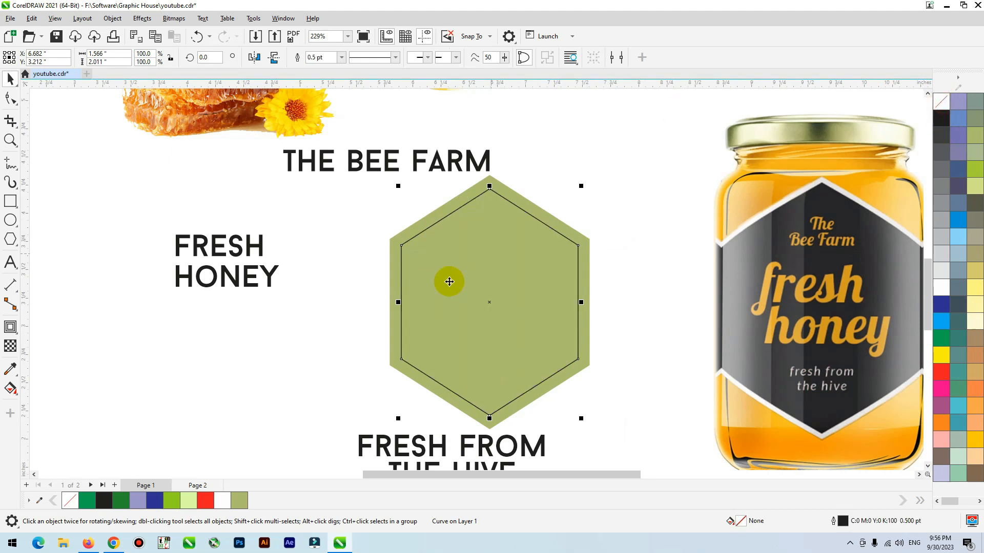
# Step: Centre-align the words FRESH and HONEY with each other and place them in the middle of the hexagon
pyautogui.click(268, 266)
pyautogui.keyDown('shift'); pyautogui.click(176, 245); pyautogui.keyUp('shift')
pyautogui.press('c')
pyautogui.moveTo(243, 282); pyautogui.dragTo(512, 326)
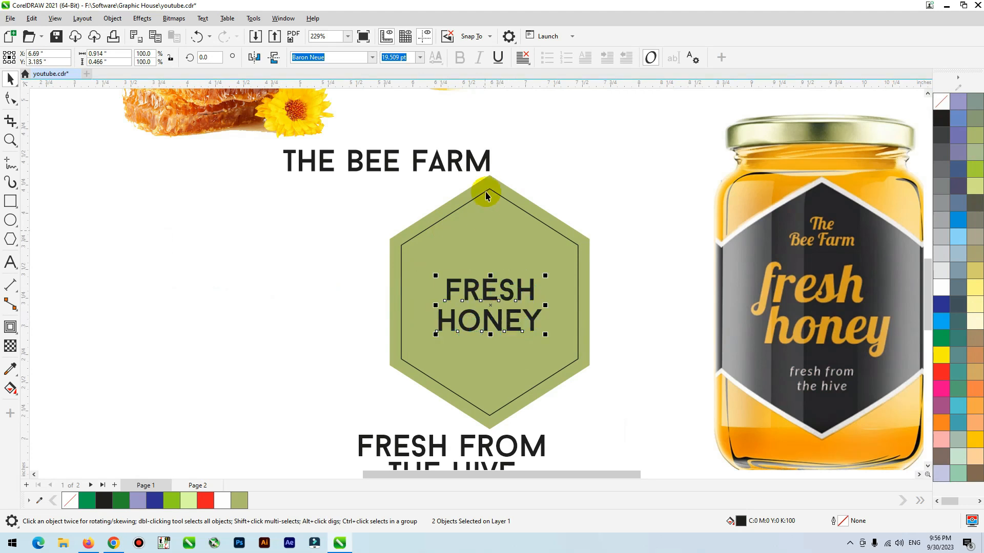
# Step: Place THE BEE FARM at about 10.7 pt above FRESH HONEY and FRESH FROM THE HIVE at about 6.4 pt below it
pyautogui.click(485, 155)
pyautogui.moveTo(493, 145); pyautogui.dragTo(515, 244)
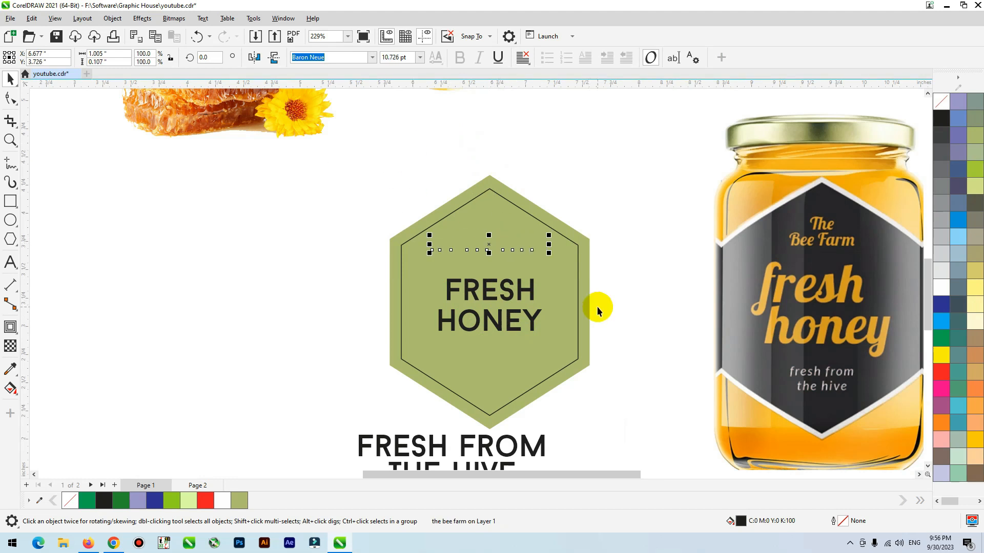
pyautogui.moveTo(278, 408); pyautogui.dragTo(533, 337)
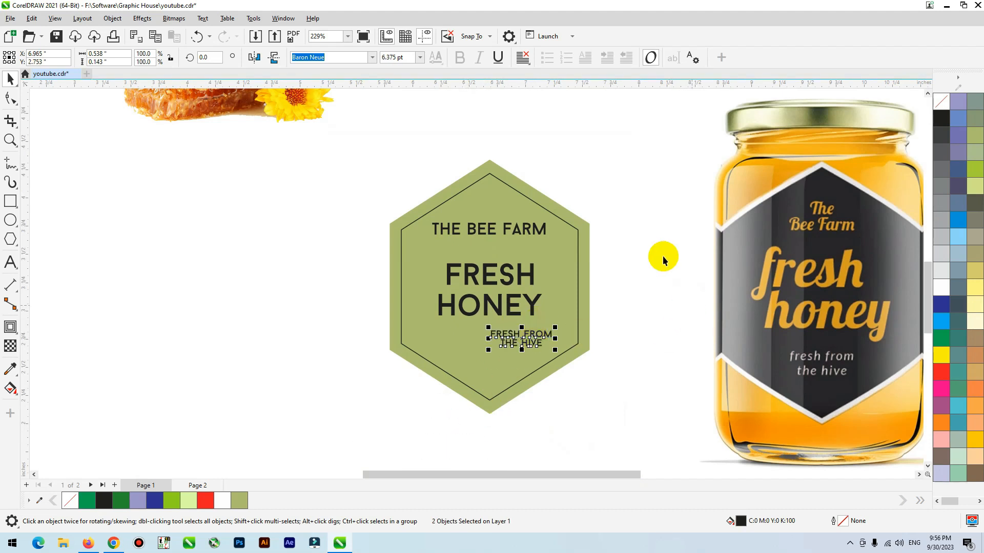
# Step: Move HONEY up closer to FRESH and shift the reference jar farther away from the hexagon
pyautogui.click(579, 264)
pyautogui.hotkey('shift', 'F2')
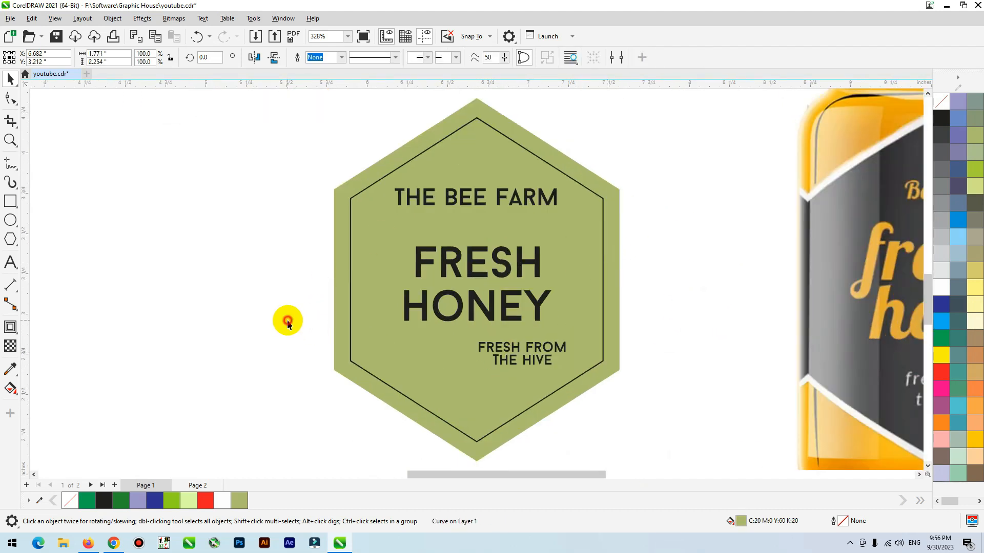
pyautogui.click(287, 320)
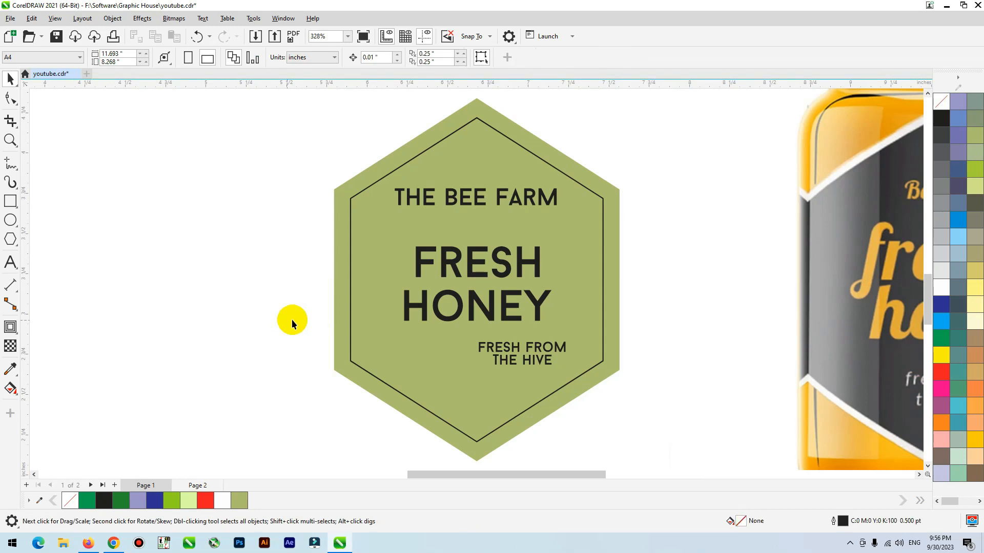
pyautogui.click(487, 303)
pyautogui.click(487, 307)
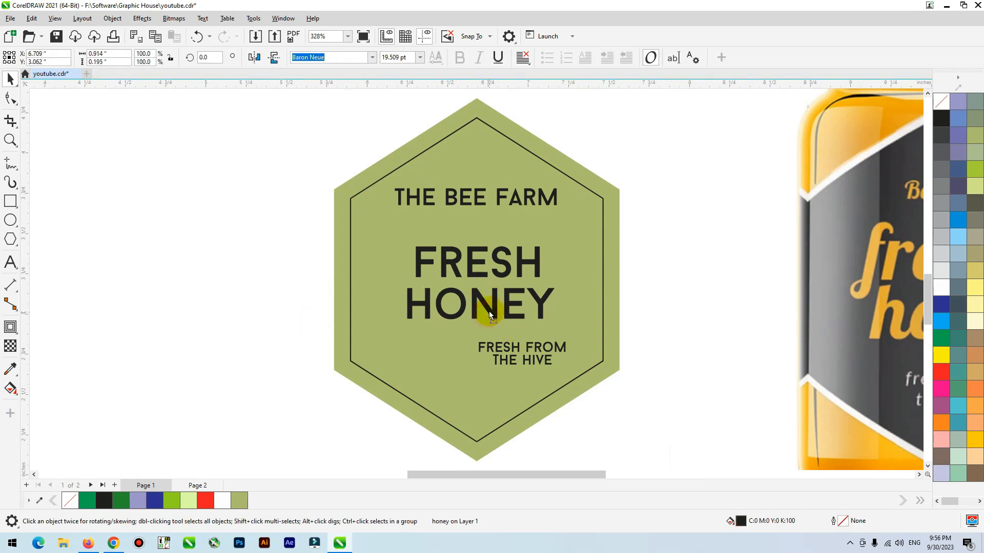
pyautogui.moveTo(669, 215); pyautogui.dragTo(722, 296)
# Step: Change the font of the words FRESH and HONEY to Remachine Script Personal Use
pyautogui.moveTo(305, 234); pyautogui.dragTo(682, 331)
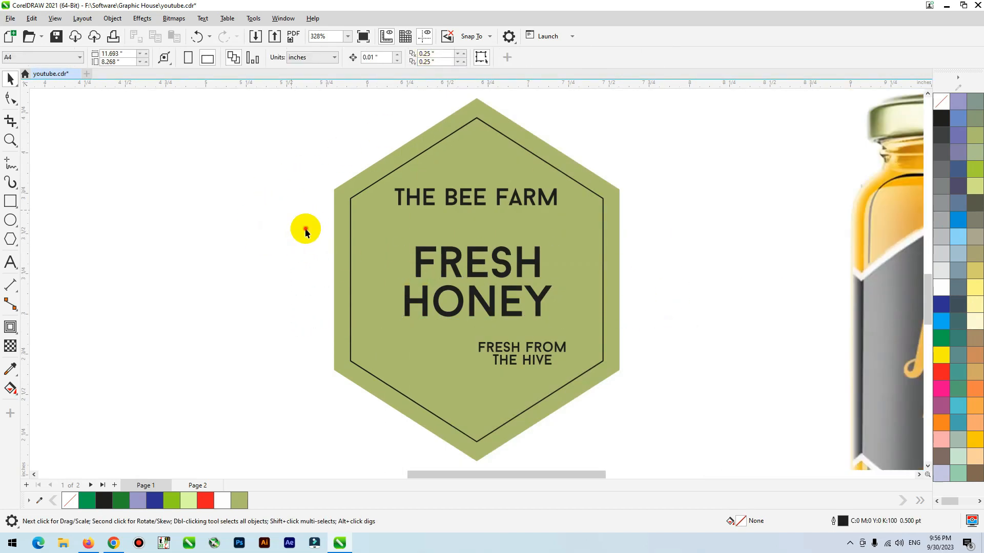
pyautogui.moveTo(609, 327); pyautogui.dragTo(609, 328)
pyautogui.click(372, 57)
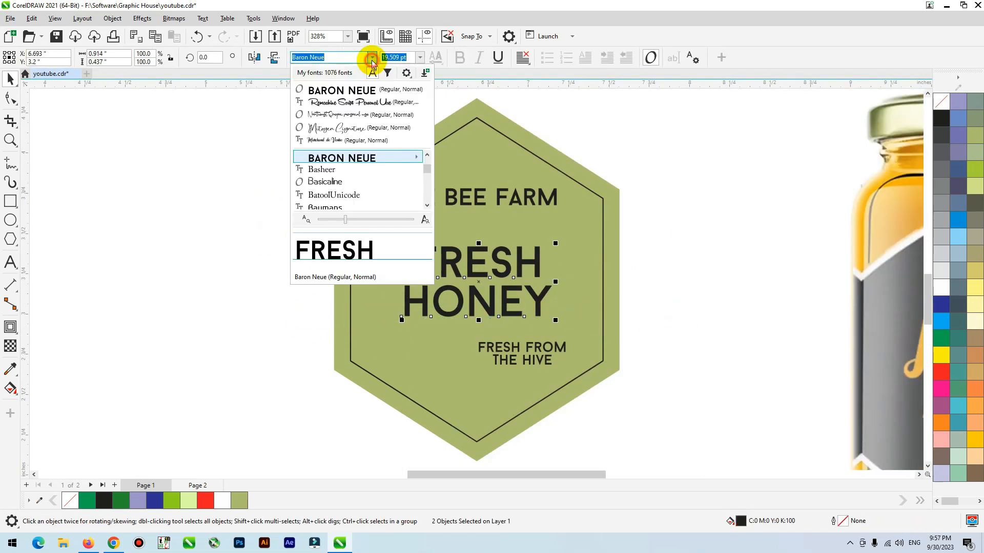
pyautogui.click(373, 106)
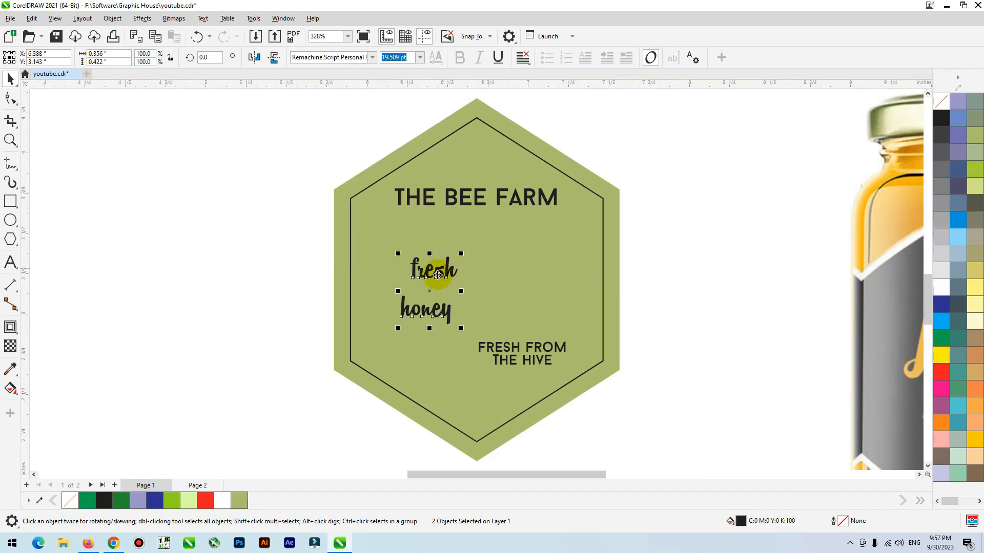
# Step: Change the case of the words fresh and honey to Title Case
pyautogui.click(202, 18)
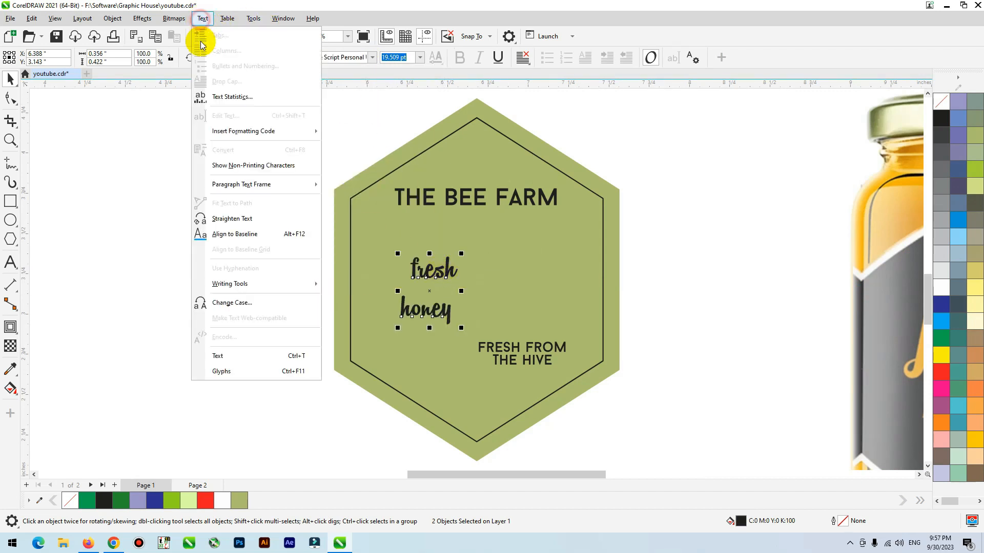
pyautogui.click(231, 301)
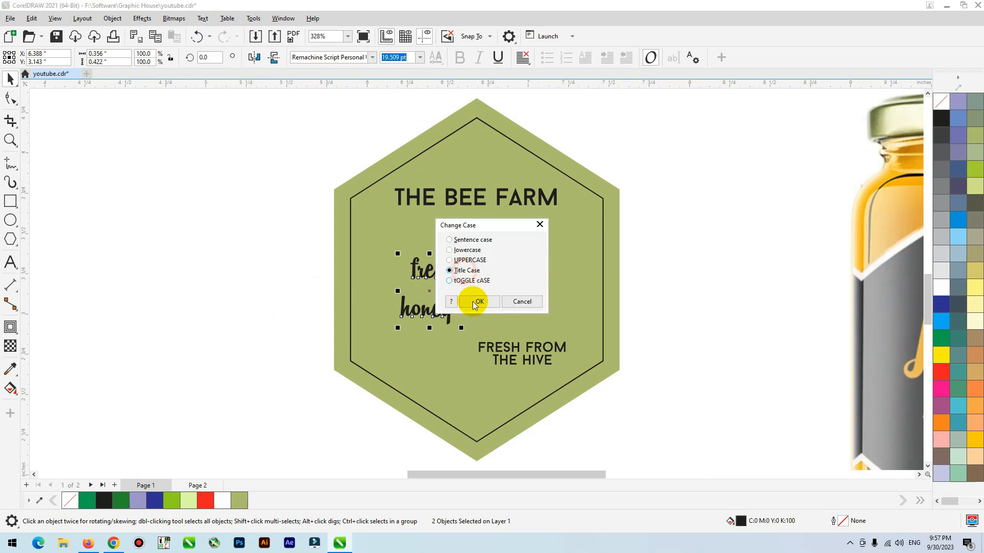
pyautogui.click(472, 302)
pyautogui.click(278, 291)
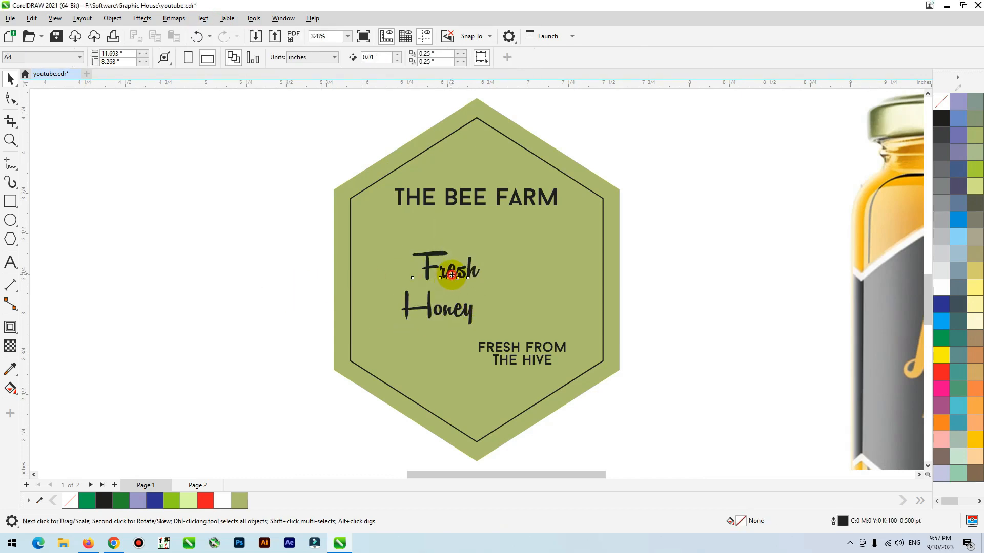
# Step: Move Fresh up beneath THE BEE FARM and enlarge Honey to about 47.4 pt across the middle of the hexagon
pyautogui.click(453, 278)
pyautogui.scroll(-2, 330, 307)
pyautogui.press('F2')
pyautogui.moveTo(279, 228); pyautogui.dragTo(652, 413)
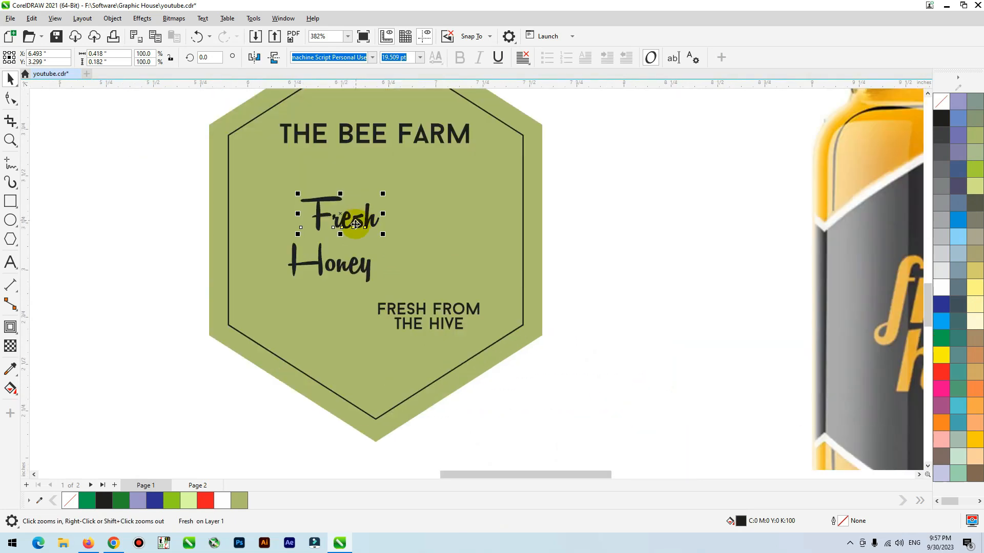
pyautogui.moveTo(355, 222); pyautogui.dragTo(365, 186)
pyautogui.click(368, 260)
pyautogui.moveTo(373, 245); pyautogui.dragTo(498, 180)
pyautogui.moveTo(450, 246); pyautogui.dragTo(423, 252)
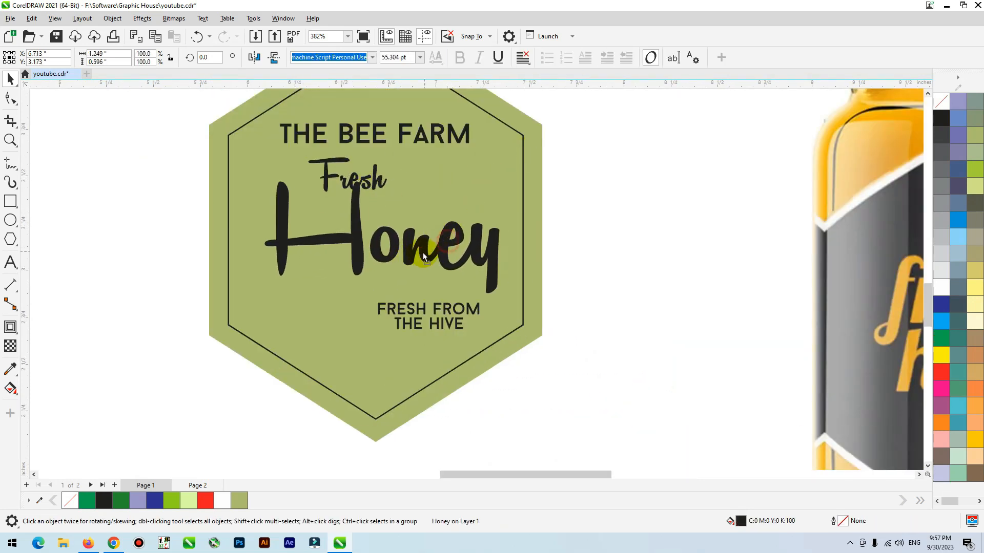
pyautogui.moveTo(500, 185); pyautogui.dragTo(479, 187)
# Step: Shift Honey slightly upward and tuck Fresh above its lowercase letters, beside the tall H
pyautogui.click(180, 193)
pyautogui.click(331, 239)
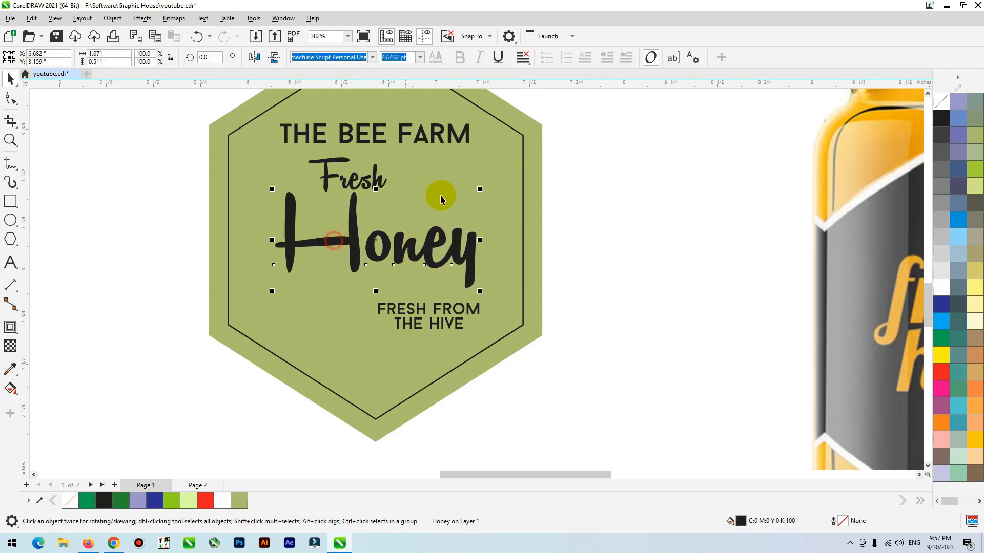
pyautogui.click(129, 230)
pyautogui.moveTo(349, 221); pyautogui.dragTo(344, 224)
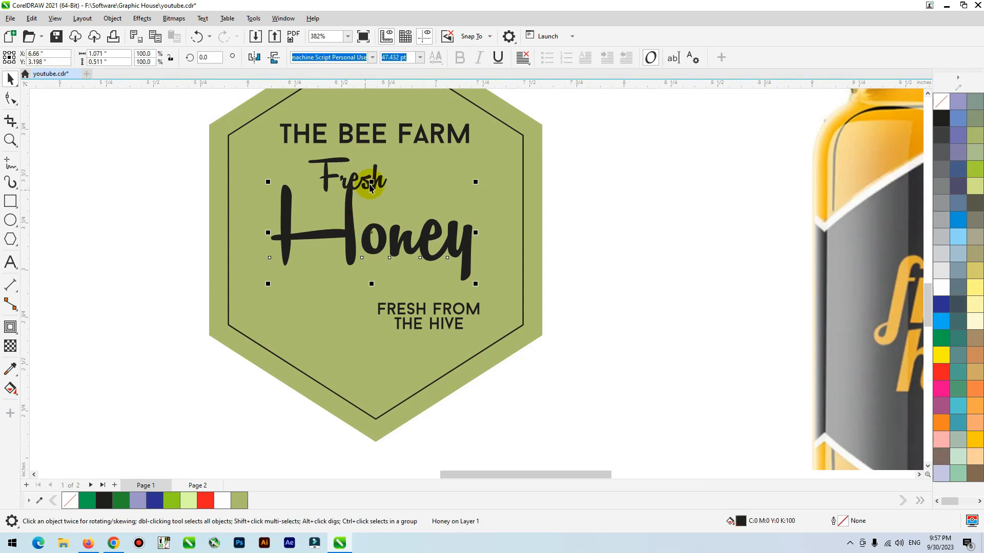
pyautogui.moveTo(377, 184); pyautogui.dragTo(459, 201)
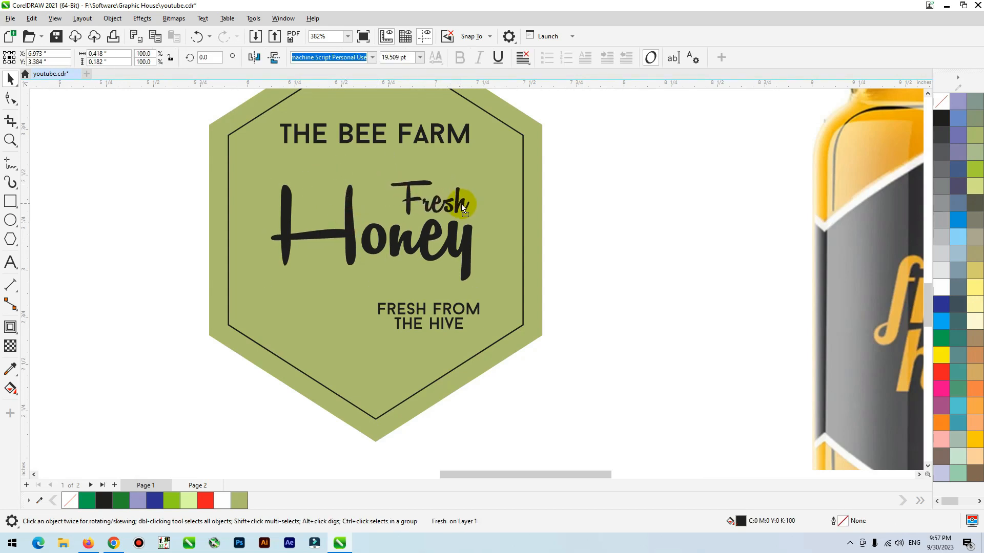
# Step: Merge THE HIVE into the FRESH FROM text as one line and place it just below Honey
pyautogui.moveTo(417, 323); pyautogui.dragTo(525, 321)
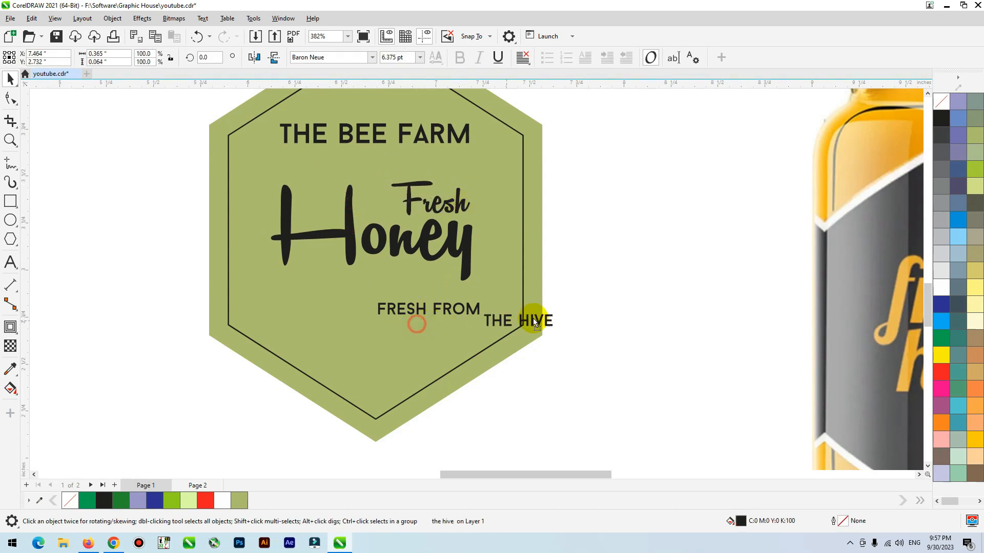
pyautogui.doubleClick(530, 312)
pyautogui.hotkey('ctrl', 'a')
pyautogui.hotkey('ctrl', 'x')
pyautogui.click(478, 308)
pyautogui.hotkey('ctrl', 'v')
pyautogui.click(11, 80)
pyautogui.moveTo(339, 303); pyautogui.dragTo(330, 286)
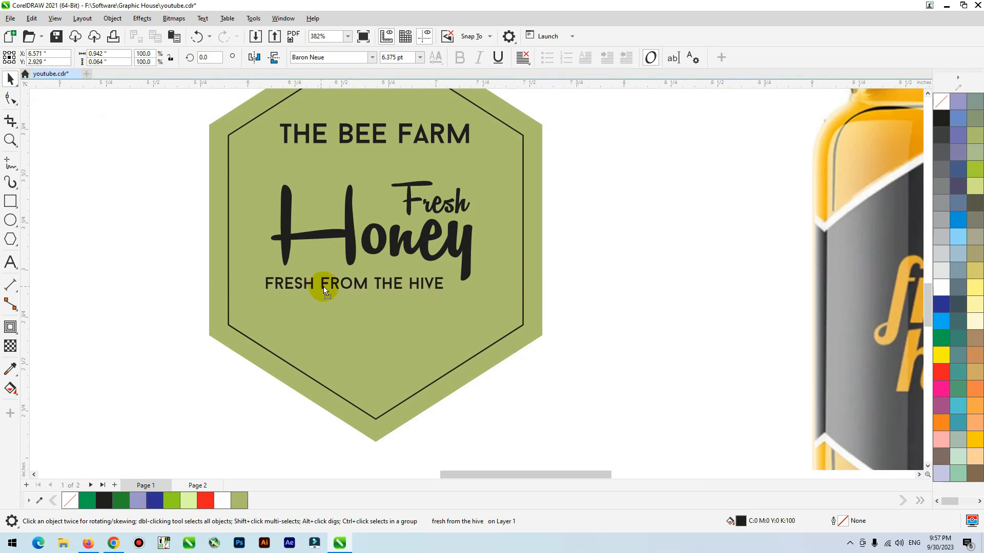
# Step: Scale down the FRESH FROM THE HIVE line and fit it beneath Honey, clear of the y's tail
pyautogui.moveTo(457, 274); pyautogui.dragTo(425, 285)
pyautogui.keyDown('shift'); pyautogui.click(414, 312); pyautogui.keyUp('shift')
pyautogui.click(120, 288)
pyautogui.scroll(-2, 434, 410)
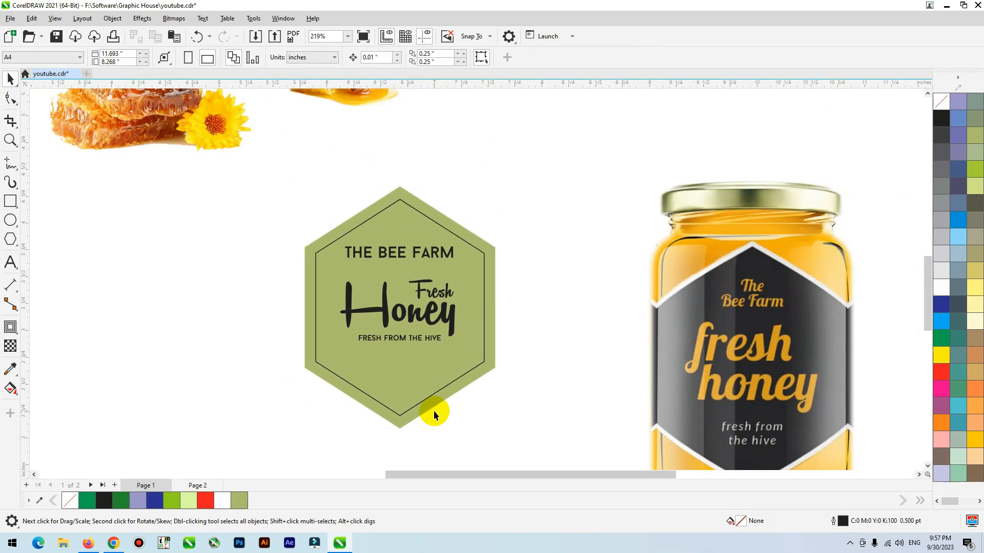
# Step: Scale THE BEE FARM down slightly and centre it horizontally on the hexagon above Fresh Honey
pyautogui.click(440, 258)
pyautogui.scroll(2, 440, 257)
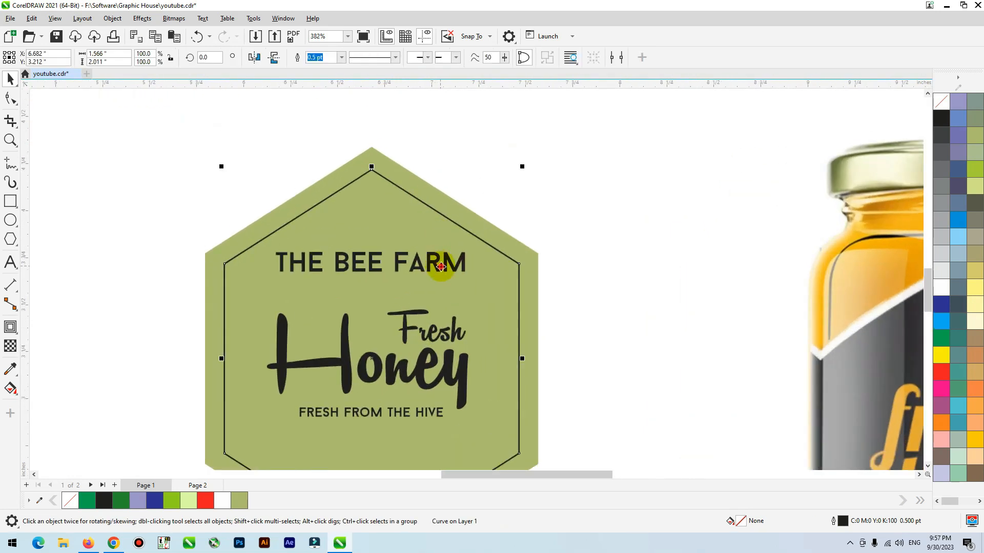
pyautogui.moveTo(469, 248); pyautogui.dragTo(400, 278)
pyautogui.keyDown('shift'); pyautogui.click(500, 228); pyautogui.keyUp('shift')
pyautogui.press('c')
pyautogui.click(598, 198)
pyautogui.click(428, 260)
pyautogui.click(530, 187)
# Step: Move the stacked honeycomb and honey dipper images beside the hexagon, one above the other
pyautogui.scroll(-4, 425, 353)
pyautogui.moveTo(385, 210); pyautogui.dragTo(282, 338)
pyautogui.keyDown('shift'); pyautogui.click(263, 256); pyautogui.keyUp('shift')
pyautogui.moveTo(261, 258); pyautogui.dragTo(274, 336)
pyautogui.click(397, 253)
pyautogui.moveTo(263, 406); pyautogui.dragTo(261, 374)
pyautogui.press('z')
pyautogui.moveTo(189, 244); pyautogui.dragTo(554, 451)
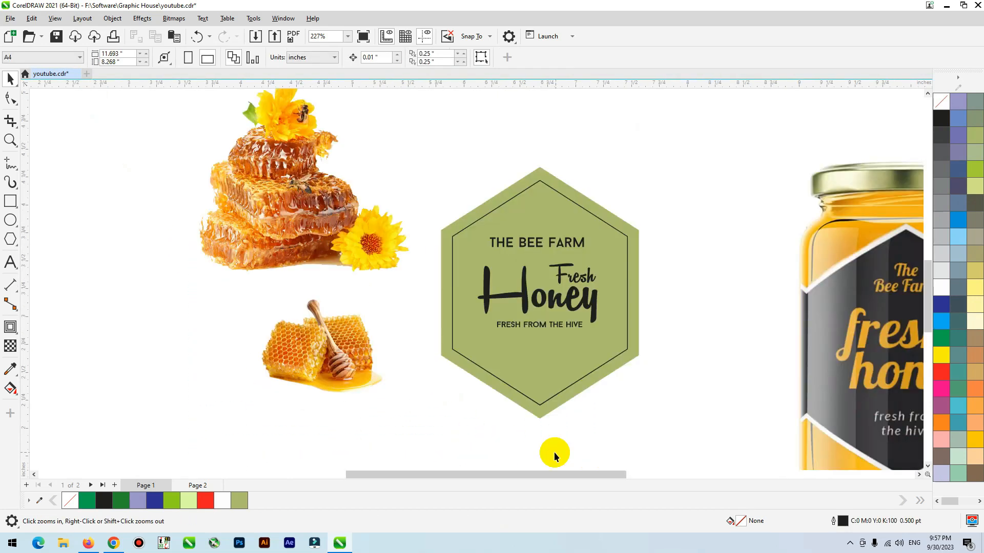
# Step: Sample the amber colour #F9C450 from the honey dipper image and apply it to the inner hexagon's fill and outline
pyautogui.click(545, 187)
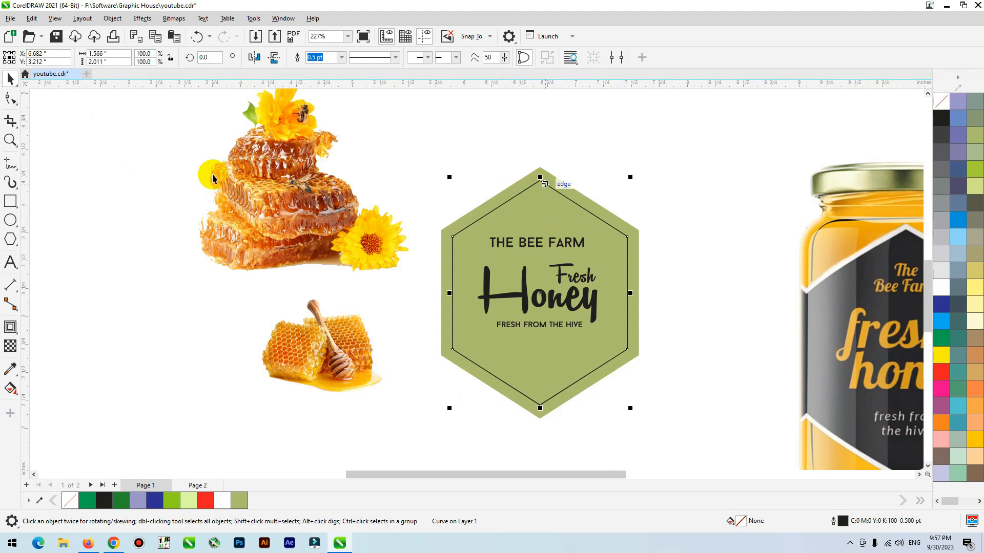
pyautogui.click(22, 363)
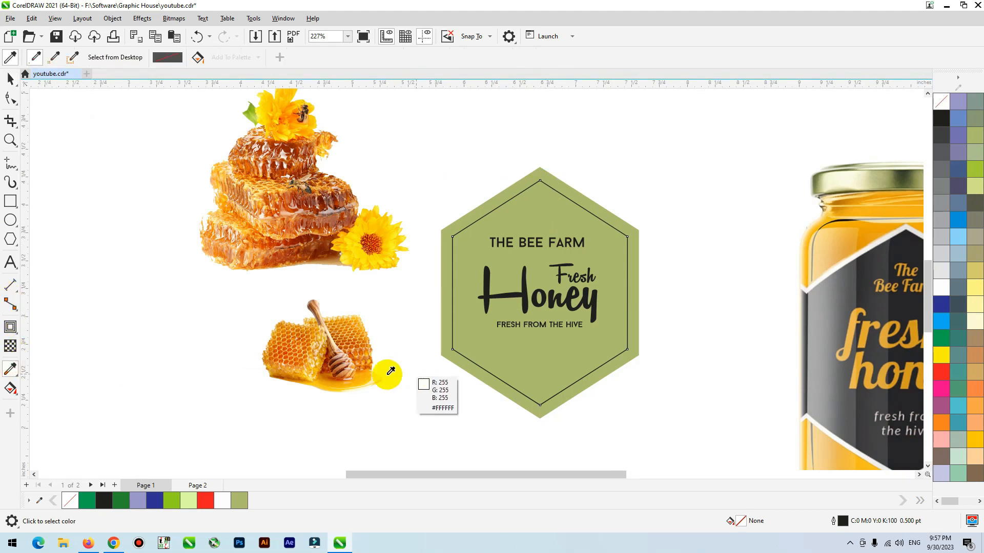
pyautogui.click(363, 327)
pyautogui.click(480, 216)
pyautogui.click(482, 221)
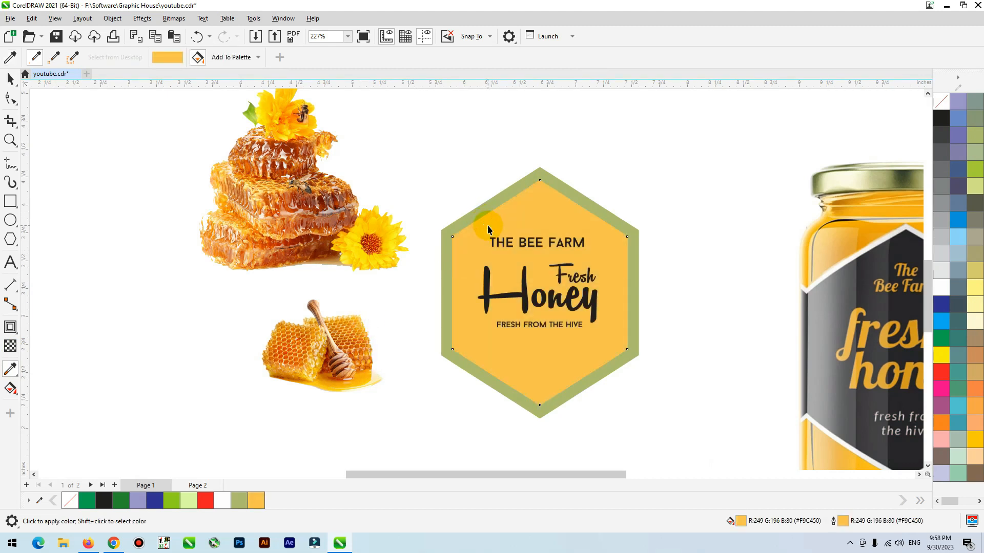
pyautogui.press('space')
# Step: Fill the outer hexagon with black to form a dark border around the label
pyautogui.click(469, 183)
pyautogui.click(454, 223)
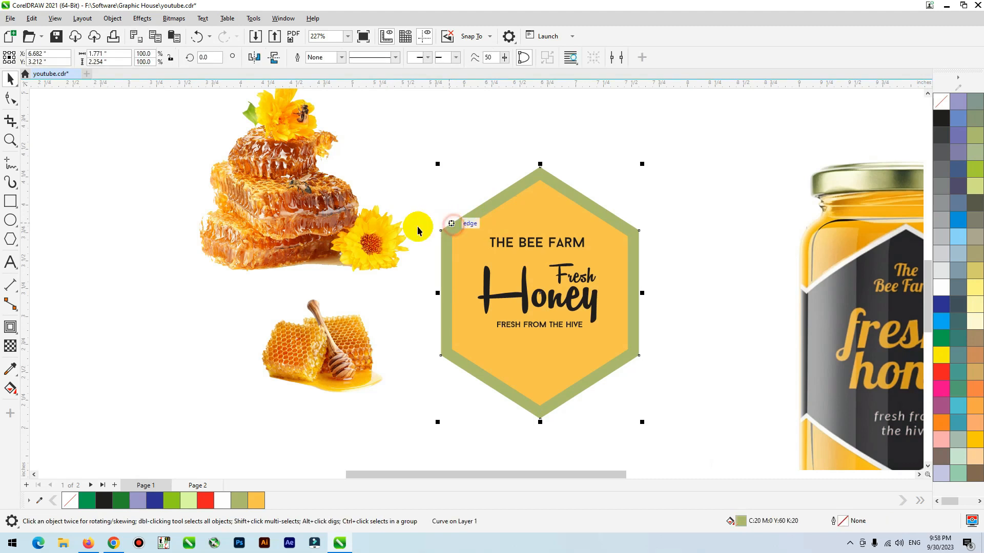
pyautogui.click(104, 501)
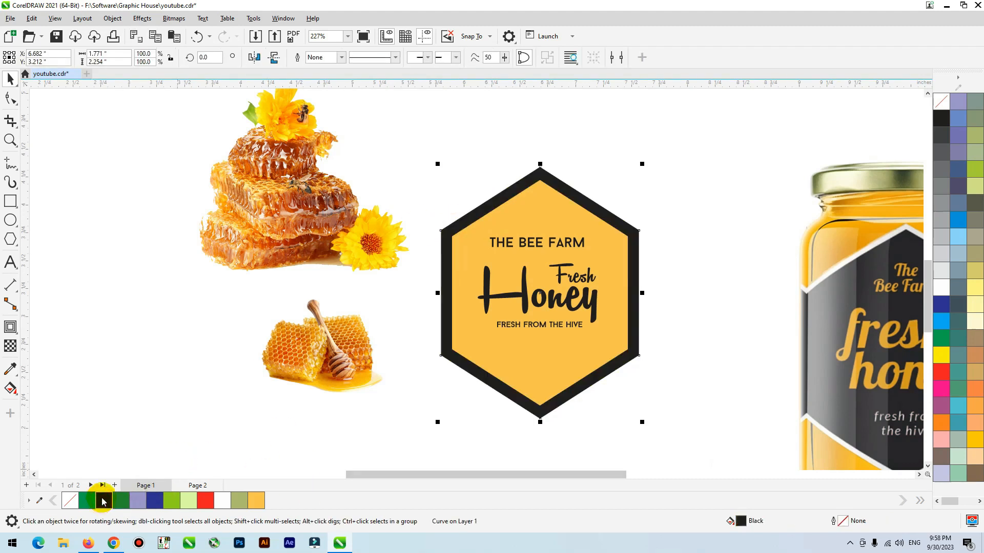
pyautogui.click(417, 438)
pyautogui.scroll(-1, 417, 437)
pyautogui.scroll(1, 484, 332)
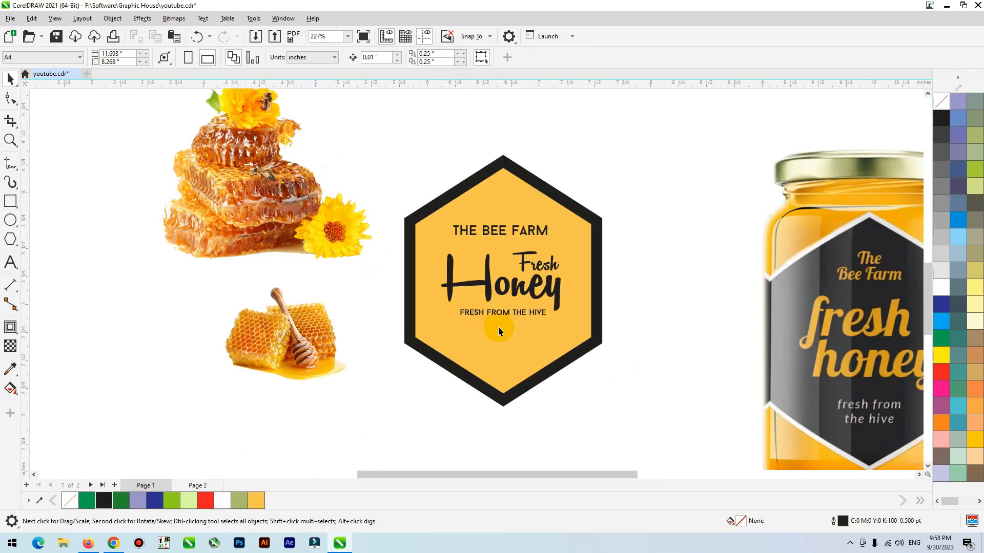
# Step: Move the stacked honeycomb image onto the label's lower half, bring it to the front and shrink it to about 0.594 × 0.744 inches
pyautogui.click(266, 205)
pyautogui.moveTo(267, 205); pyautogui.dragTo(515, 376)
pyautogui.hotkey('shift', 'pageup')
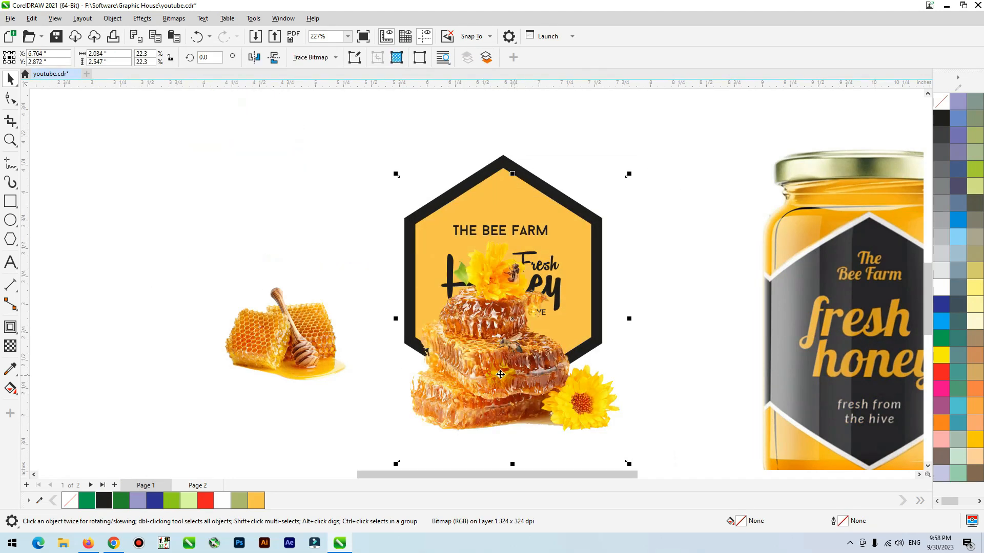
pyautogui.moveTo(629, 176); pyautogui.dragTo(545, 279)
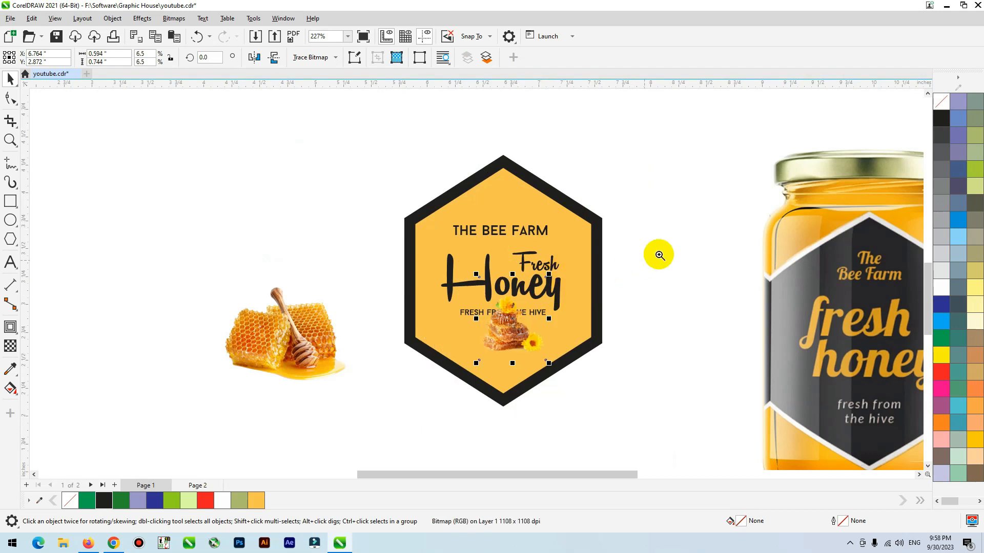
# Step: Position the stacked honeycomb image at the hexagon's lower tip and enlarge it to about 0.637 × 0.797 inches
pyautogui.scroll(5, 653, 259)
pyautogui.moveTo(419, 328); pyautogui.dragTo(425, 319)
pyautogui.click(420, 318)
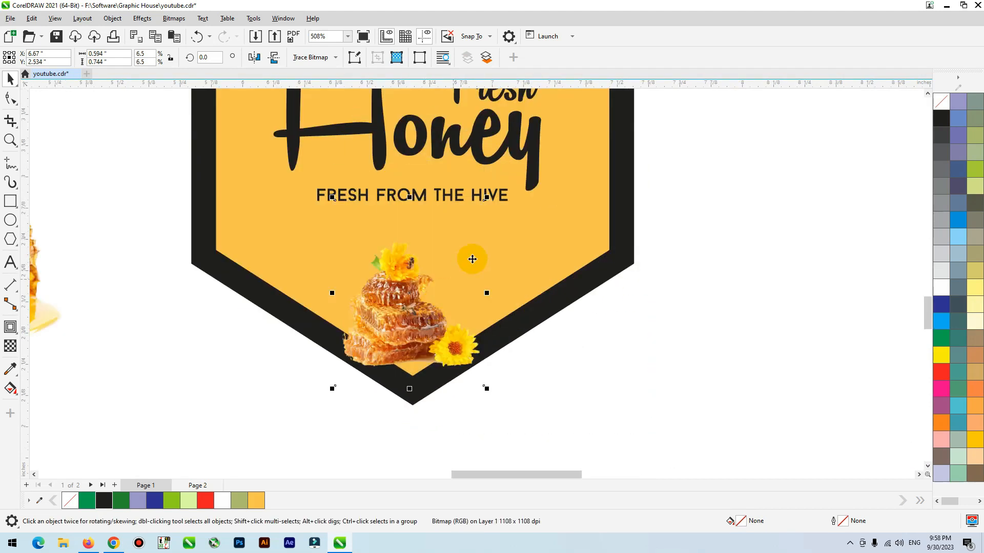
pyautogui.moveTo(484, 200); pyautogui.dragTo(505, 183)
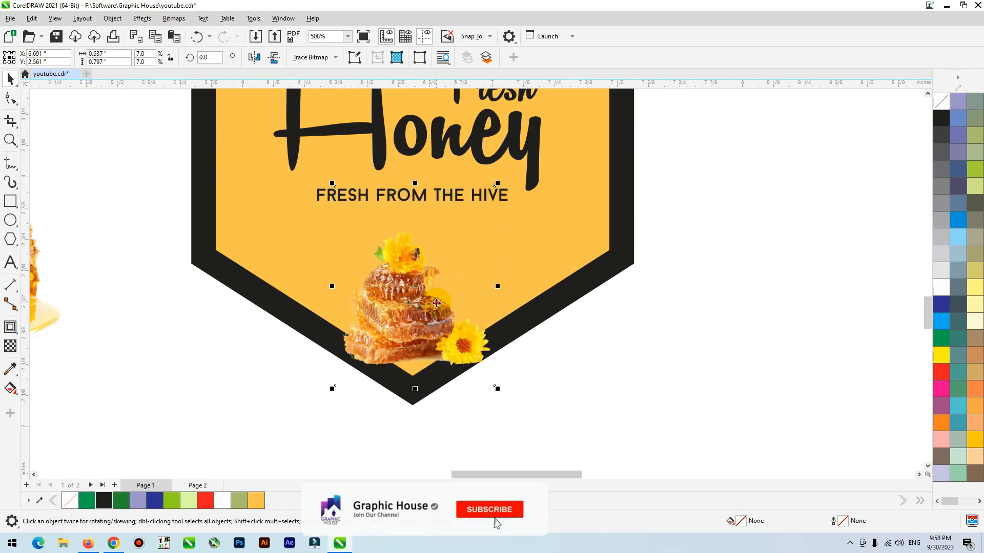
pyautogui.moveTo(406, 331); pyautogui.dragTo(404, 324)
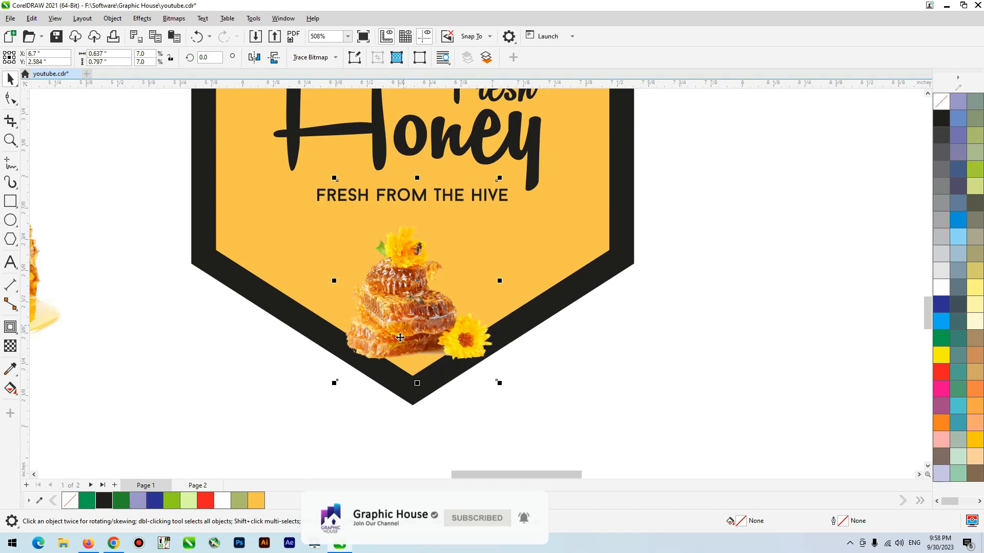
pyautogui.scroll(-2, 400, 421)
pyautogui.click(572, 393)
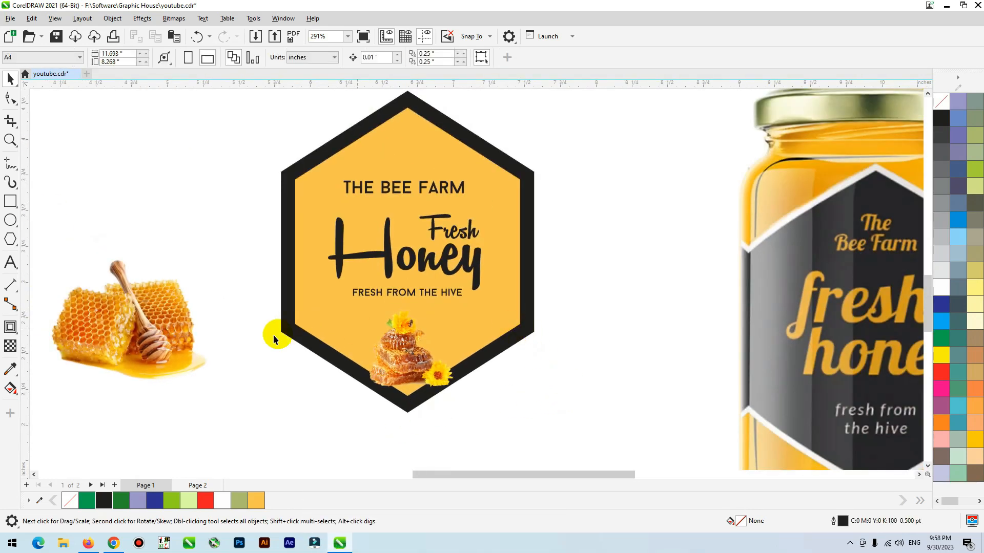
# Step: Move the stacked honeycomb off the label and place the honey dipper image at the hexagon's lower tip, scaled to about 0.644 inches square
pyautogui.moveTo(394, 361); pyautogui.dragTo(427, 349)
pyautogui.moveTo(501, 254); pyautogui.dragTo(467, 288)
pyautogui.press('F2')
pyautogui.moveTo(582, 261); pyautogui.dragTo(306, 437)
pyautogui.moveTo(400, 290); pyautogui.dragTo(392, 319)
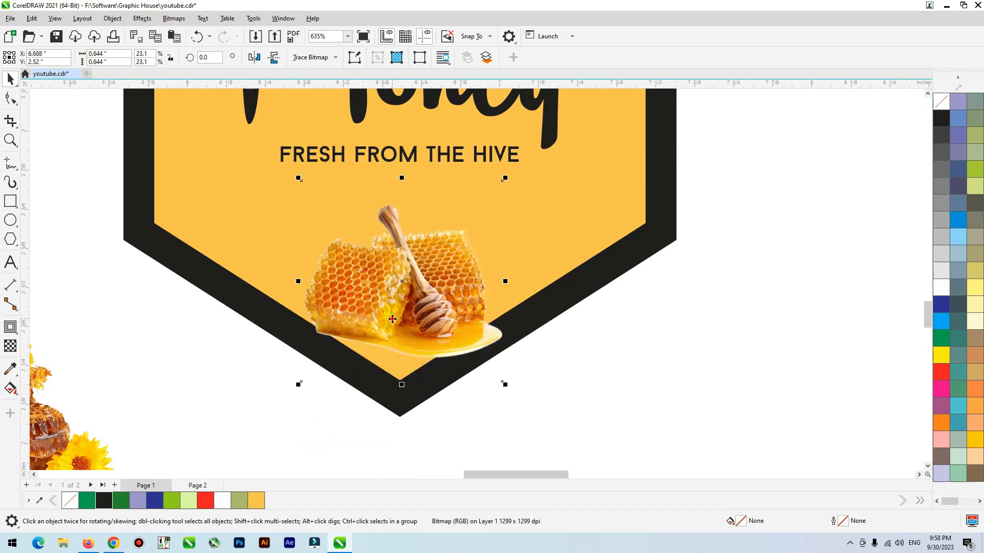
pyautogui.scroll(-2, 446, 400)
pyautogui.click(565, 383)
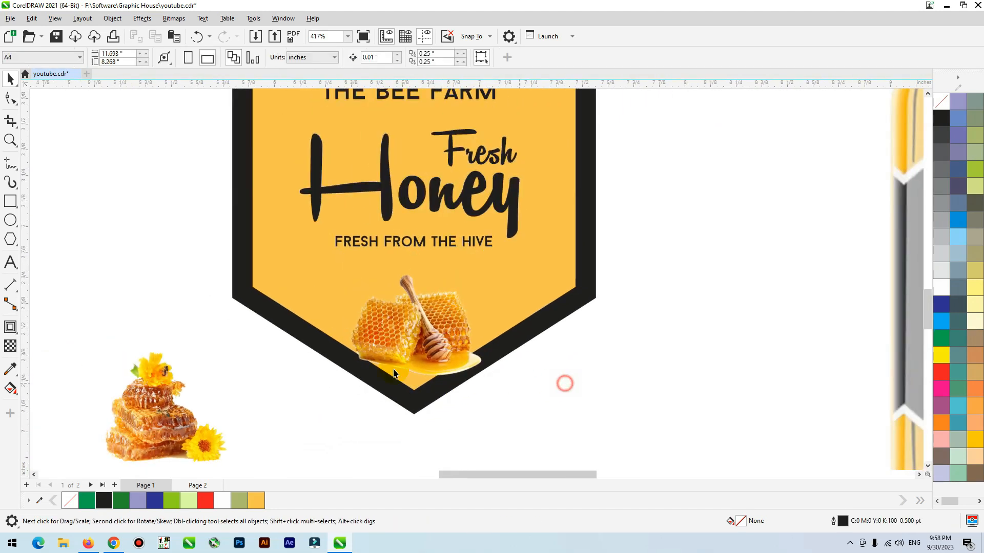
# Step: Place the stacked honeycomb image partly behind the honey dipper image under FRESH FROM THE HIVE, scaled to about 0.45 × 0.563 inches
pyautogui.click(153, 427)
pyautogui.moveTo(153, 427); pyautogui.dragTo(351, 327)
pyautogui.moveTo(429, 218); pyautogui.dragTo(413, 232)
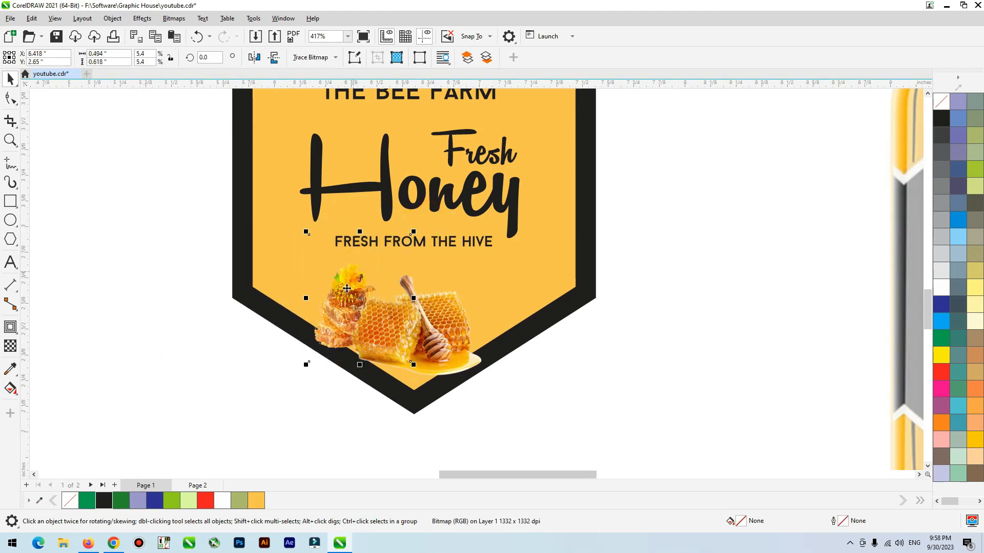
pyautogui.moveTo(348, 306); pyautogui.dragTo(362, 296)
pyautogui.moveTo(431, 221); pyautogui.dragTo(387, 263)
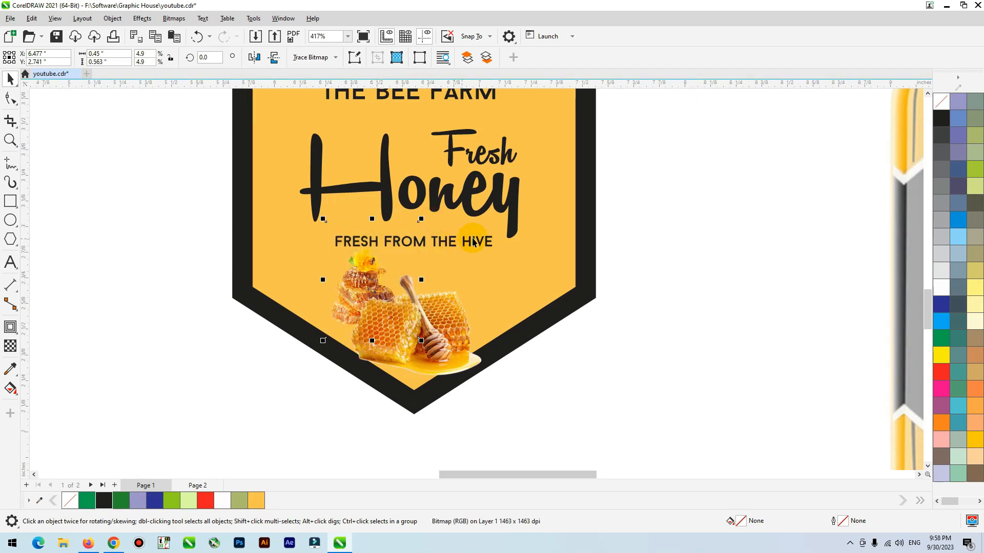
pyautogui.click(581, 264)
pyautogui.scroll(-1, 687, 286)
pyautogui.click(671, 289)
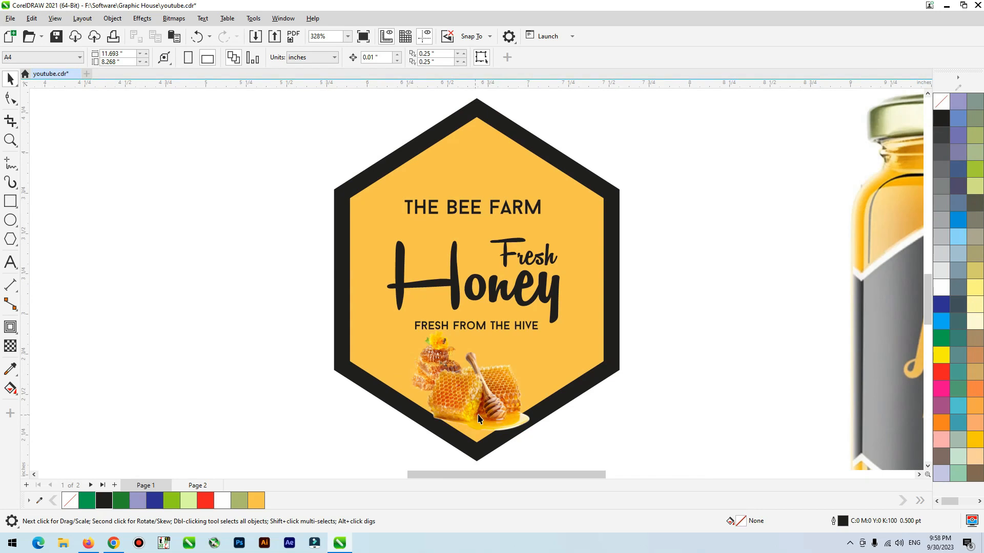
# Step: Apply an elliptical fountain fill to the inner hexagon, fading from a white centre to amber
pyautogui.scroll(1, 458, 420)
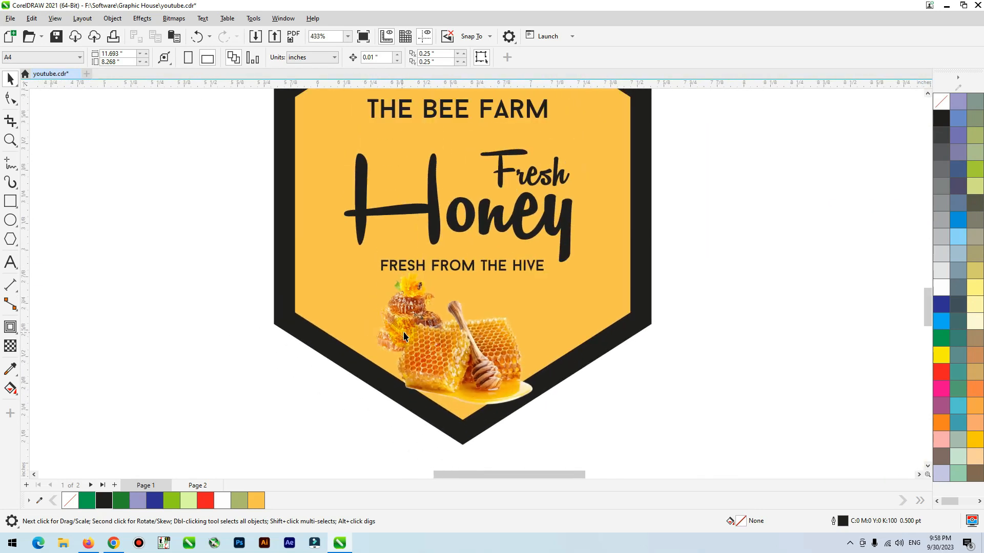
pyautogui.click(600, 307)
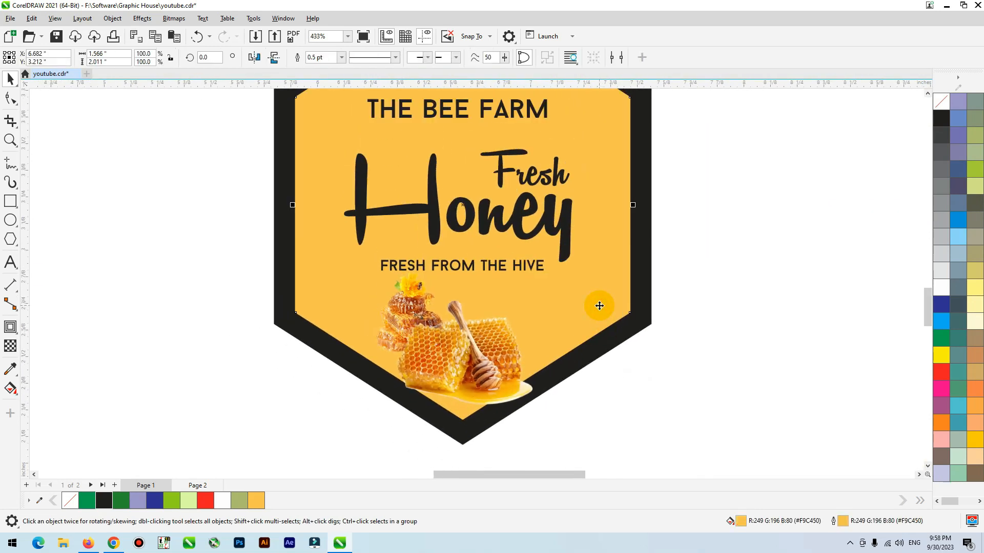
pyautogui.press('g')
pyautogui.moveTo(498, 172); pyautogui.dragTo(462, 365)
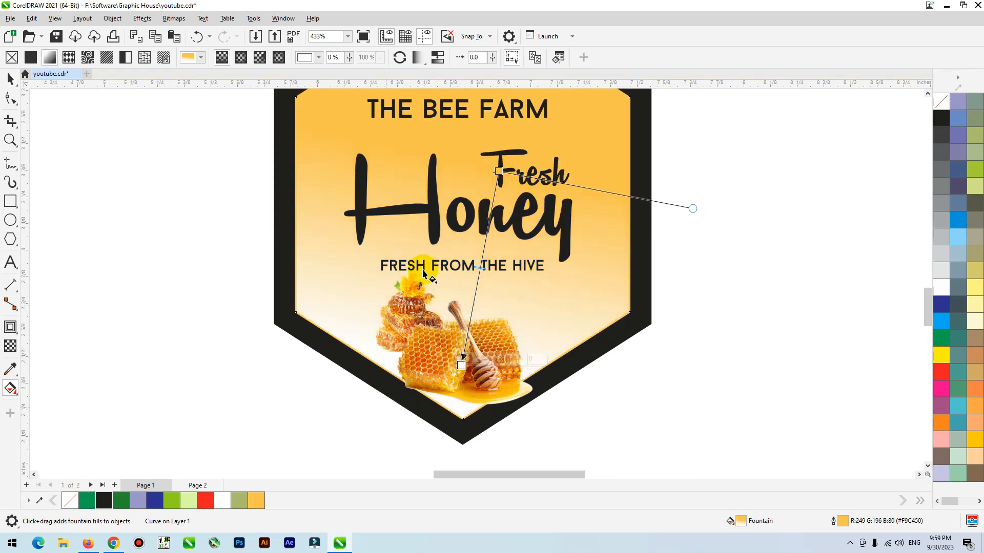
pyautogui.click(240, 58)
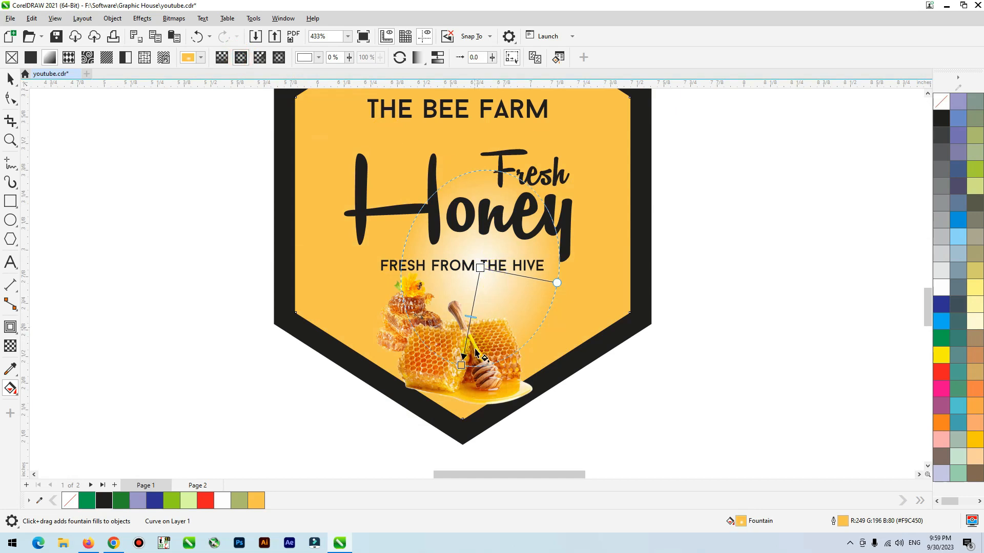
# Step: Centre the fountain fill's white glow behind the honey images and widen it past the hexagon's lower tip
pyautogui.moveTo(460, 367); pyautogui.dragTo(459, 382)
pyautogui.moveTo(480, 268); pyautogui.dragTo(453, 310)
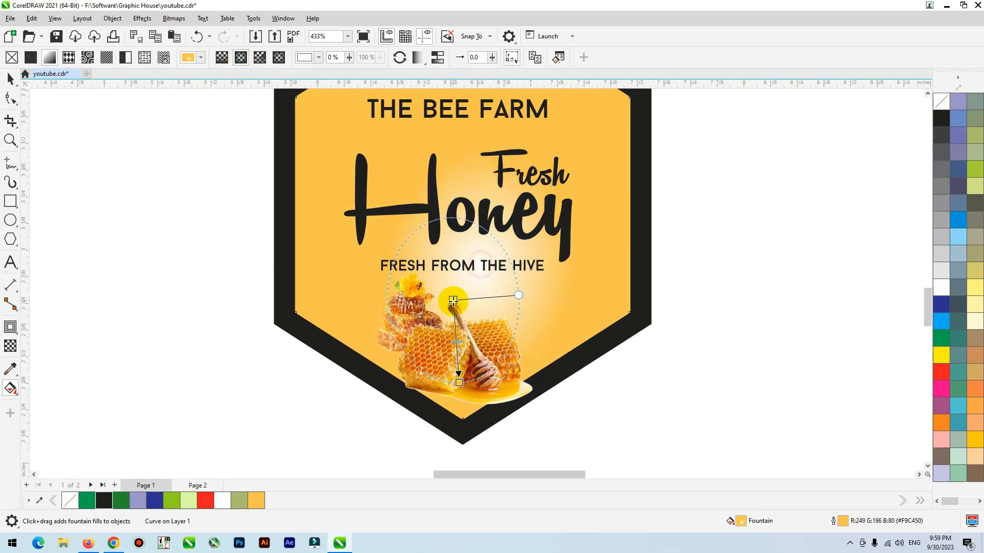
pyautogui.moveTo(459, 383); pyautogui.dragTo(467, 427)
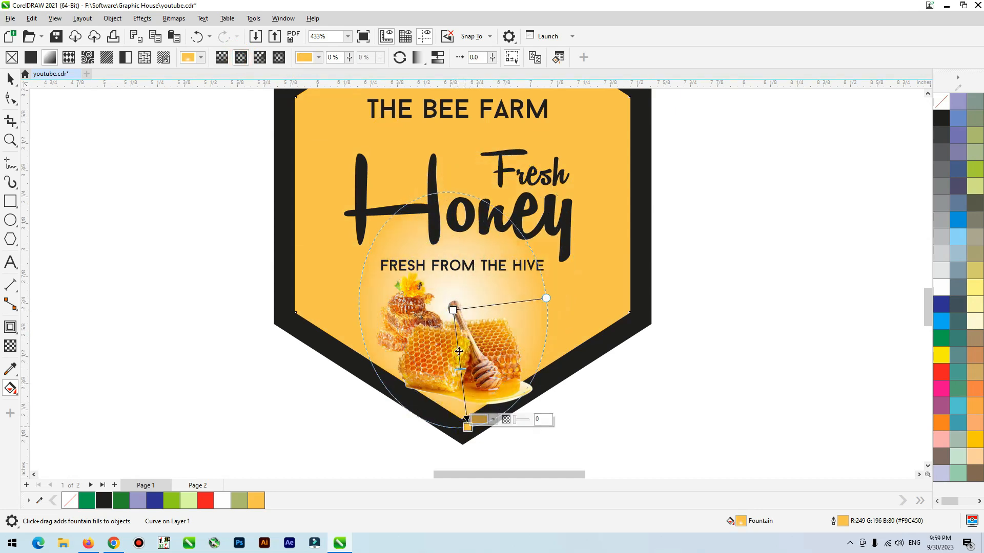
pyautogui.moveTo(453, 309); pyautogui.dragTo(454, 331)
pyautogui.moveTo(468, 427); pyautogui.dragTo(512, 435)
pyautogui.moveTo(454, 331); pyautogui.dragTo(460, 340)
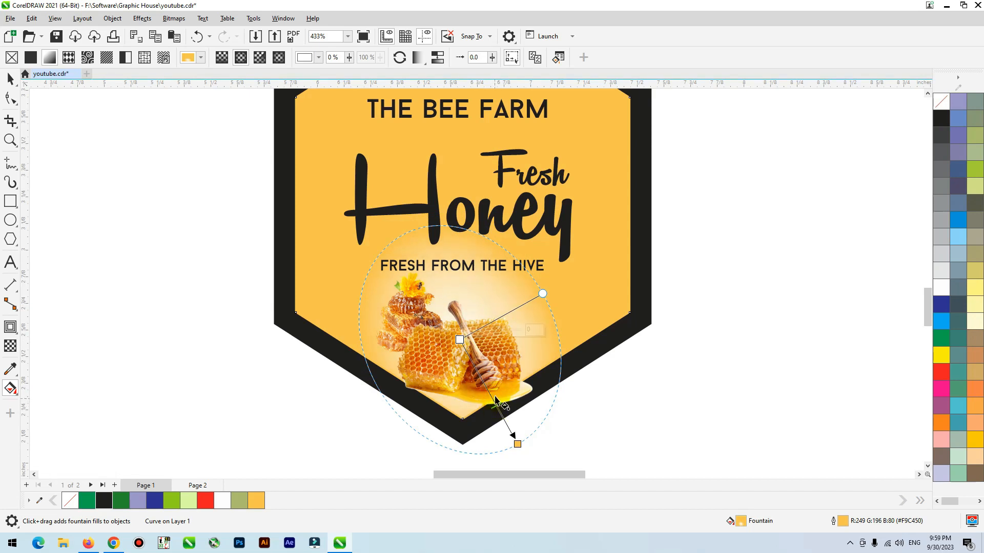
pyautogui.press('space')
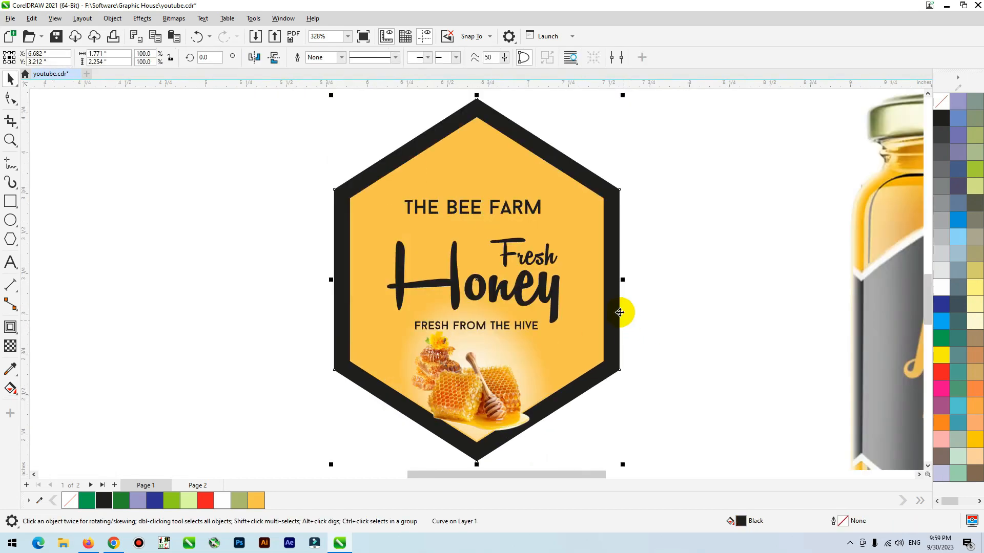
# Step: Move FRESH FROM THE HIVE slightly up, closer to the Honey lettering
pyautogui.click(672, 279)
pyautogui.click(698, 239)
pyautogui.press('F2')
pyautogui.moveTo(718, 189); pyautogui.dragTo(326, 390)
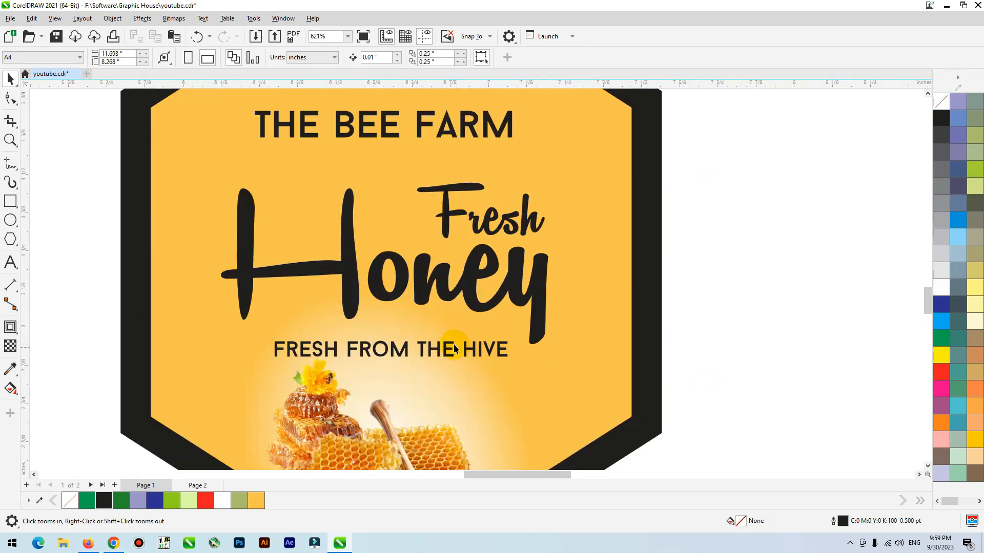
pyautogui.click(446, 348)
pyautogui.moveTo(444, 348); pyautogui.dragTo(445, 337)
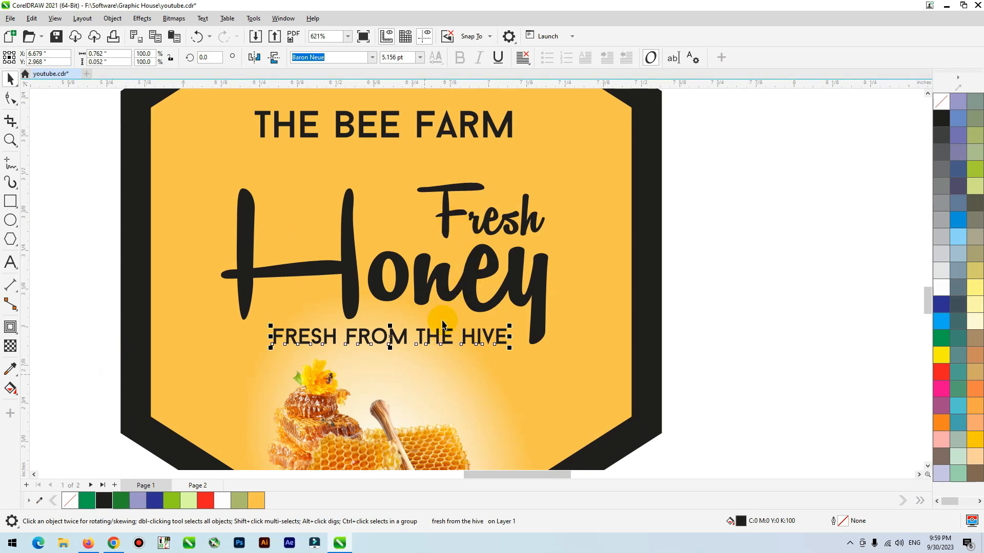
# Step: Fill the word Fresh with green #268A30 and the word Honey with red
pyautogui.click(450, 219)
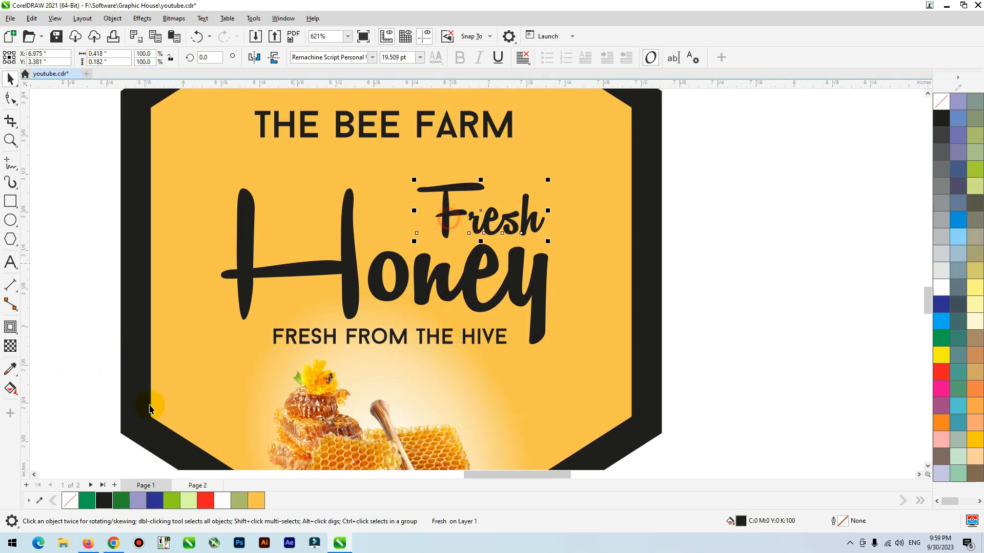
pyautogui.click(116, 506)
pyautogui.click(462, 292)
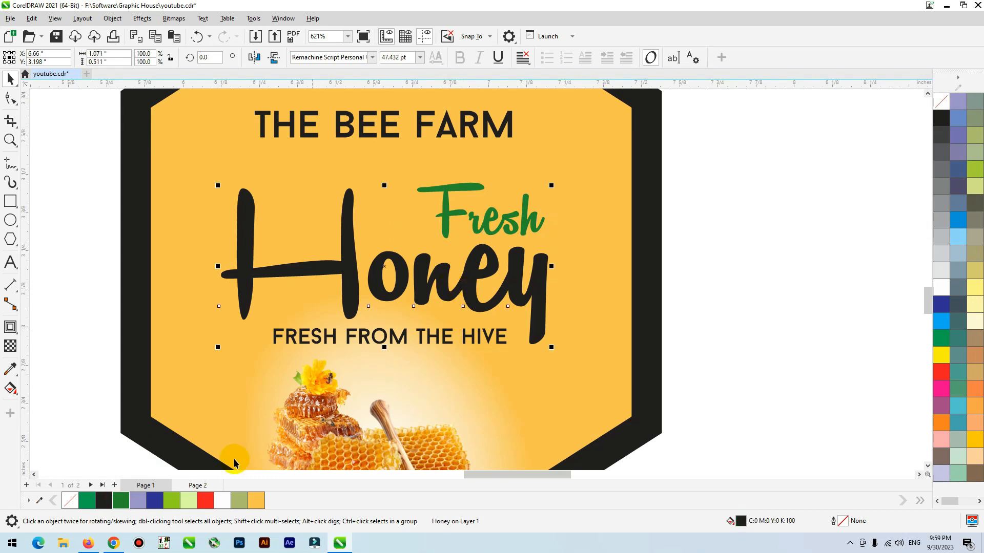
pyautogui.click(205, 501)
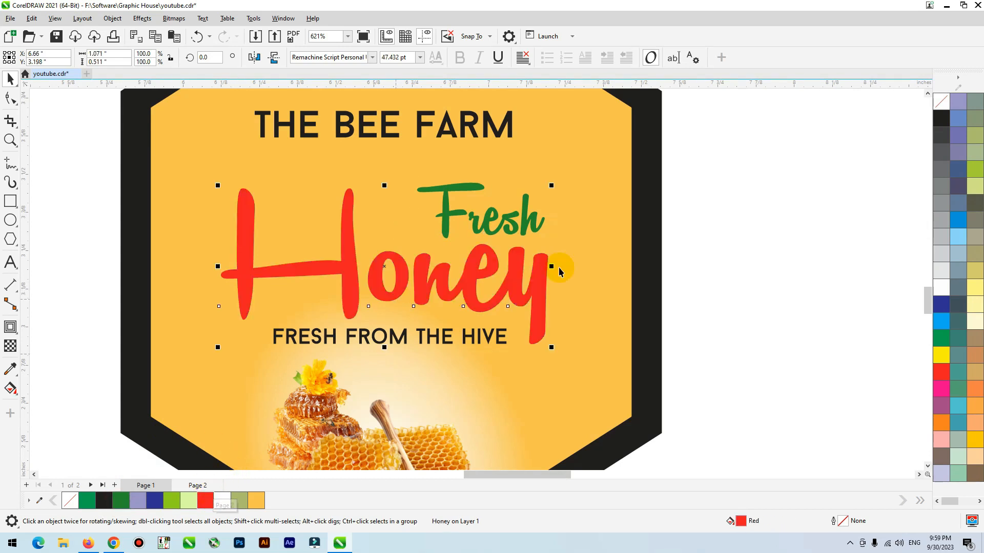
# Step: Change the uniform fill of the word Honey to a dark red, about #963132
pyautogui.doubleClick(740, 523)
pyautogui.moveTo(552, 129); pyautogui.dragTo(764, 71)
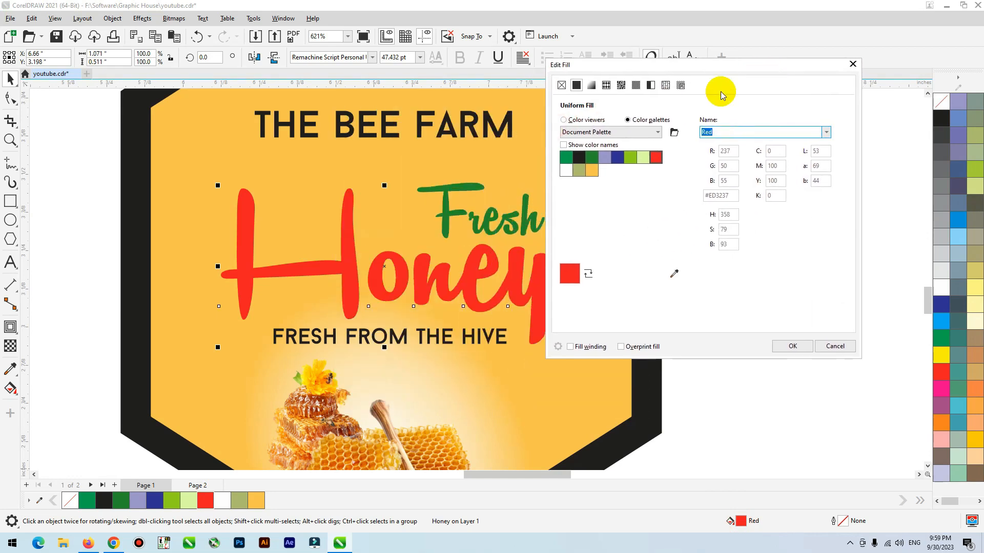
pyautogui.click(593, 123)
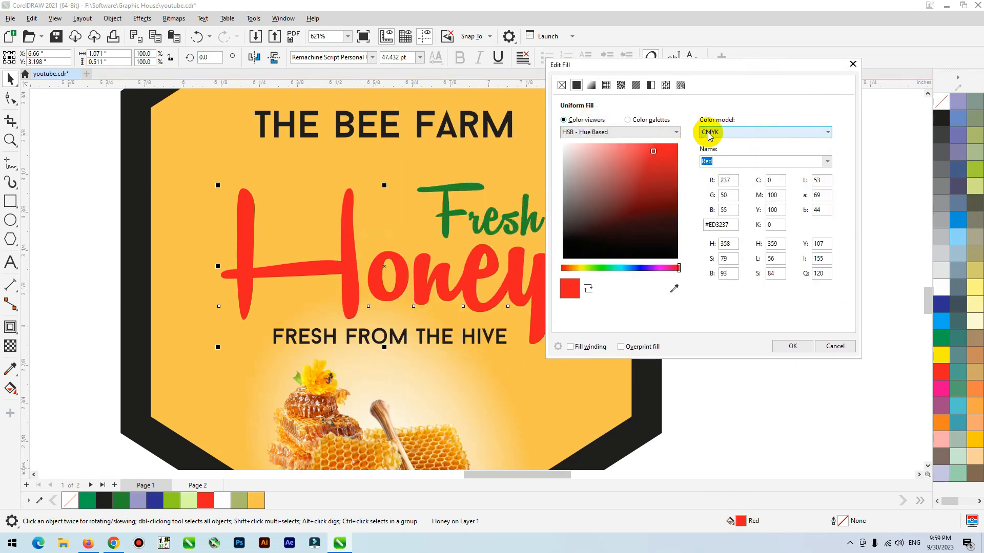
pyautogui.moveTo(654, 152)
pyautogui.mouseDown()
pyautogui.moveTo(683, 173)
pyautogui.moveTo(679, 183)
pyautogui.mouseUp()
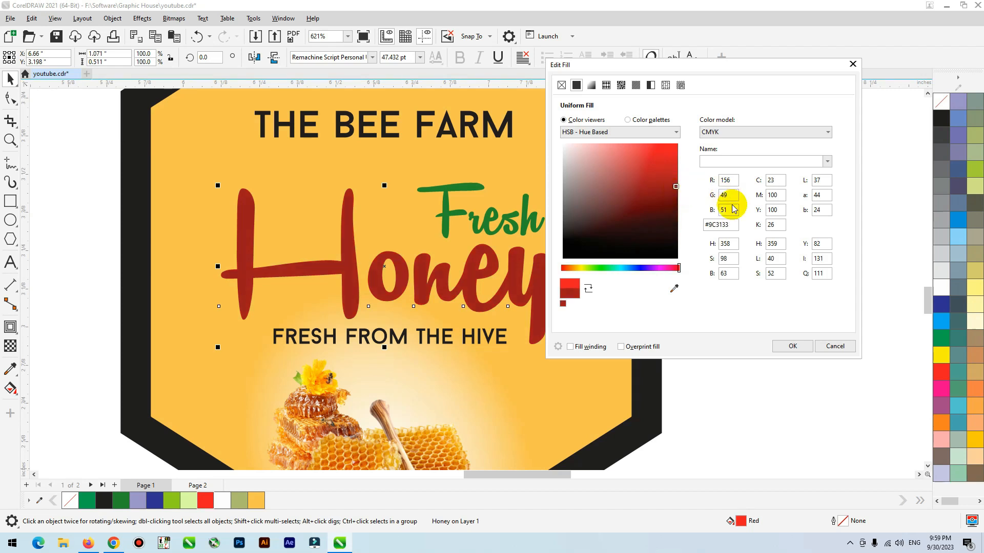
pyautogui.click(772, 224)
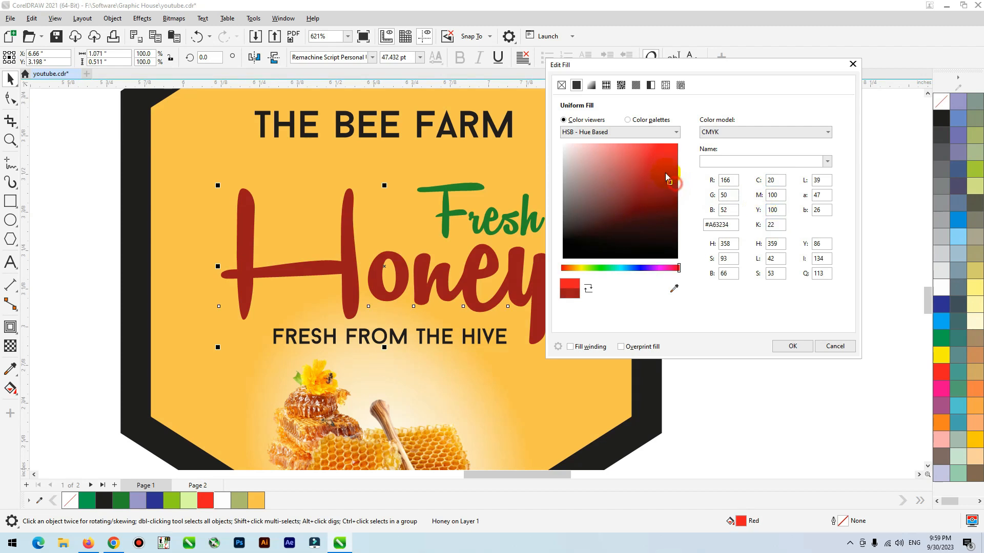
pyautogui.click(666, 175)
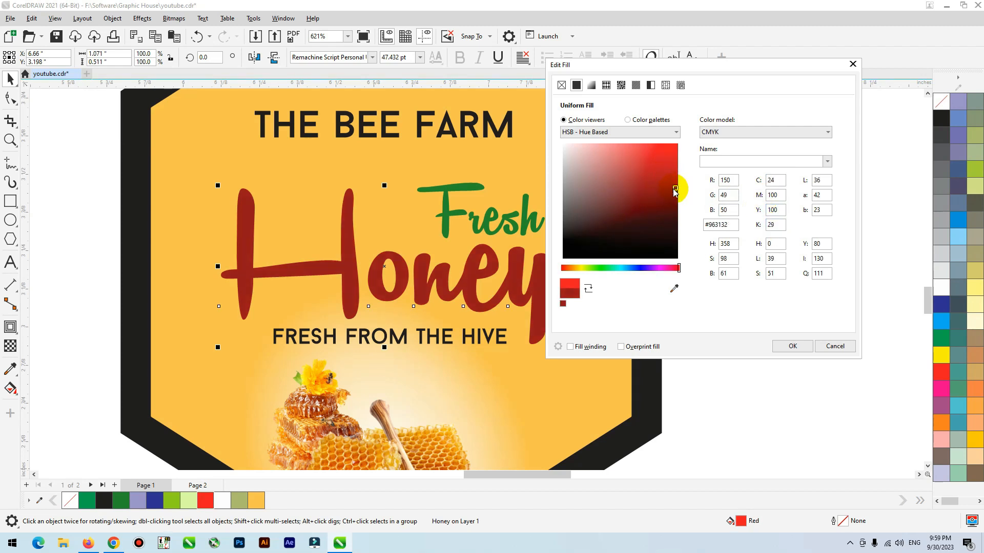
pyautogui.click(797, 346)
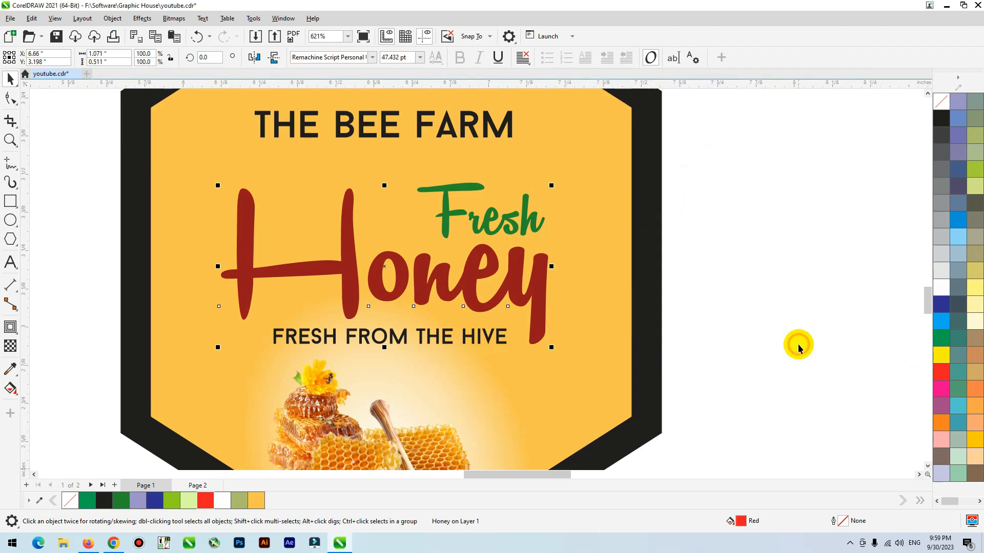
# Step: Apply a linear fountain fill to Honey, from dark red C30 M100 Y100 K43 at its base to red at its top
pyautogui.press('g')
pyautogui.moveTo(419, 314); pyautogui.dragTo(418, 213)
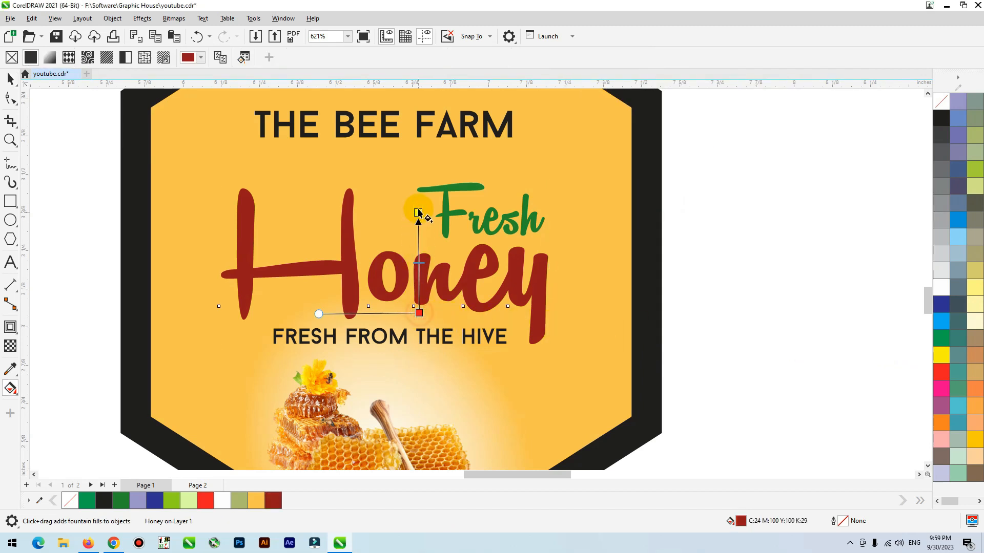
pyautogui.click(206, 501)
pyautogui.moveTo(419, 312); pyautogui.dragTo(420, 282)
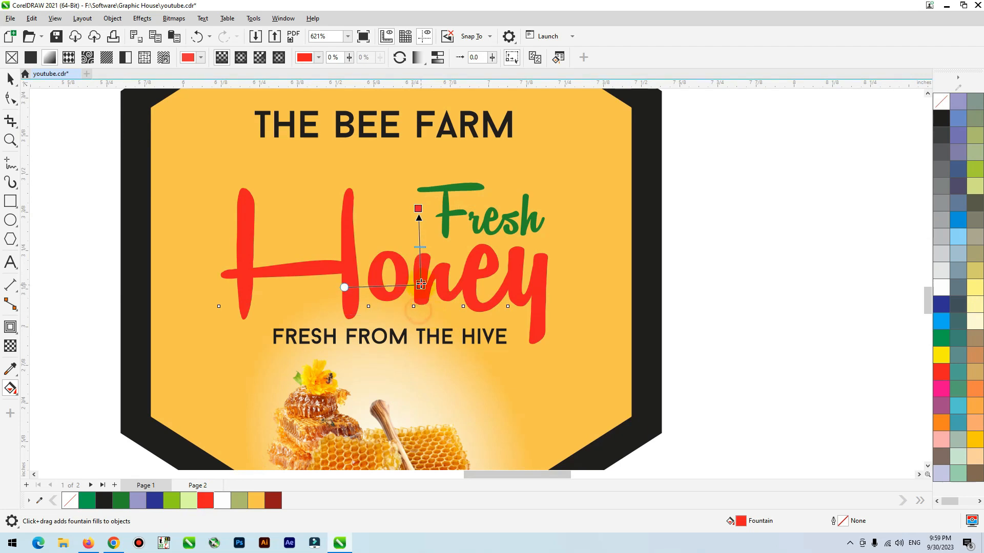
pyautogui.click(447, 276)
pyautogui.click(449, 294)
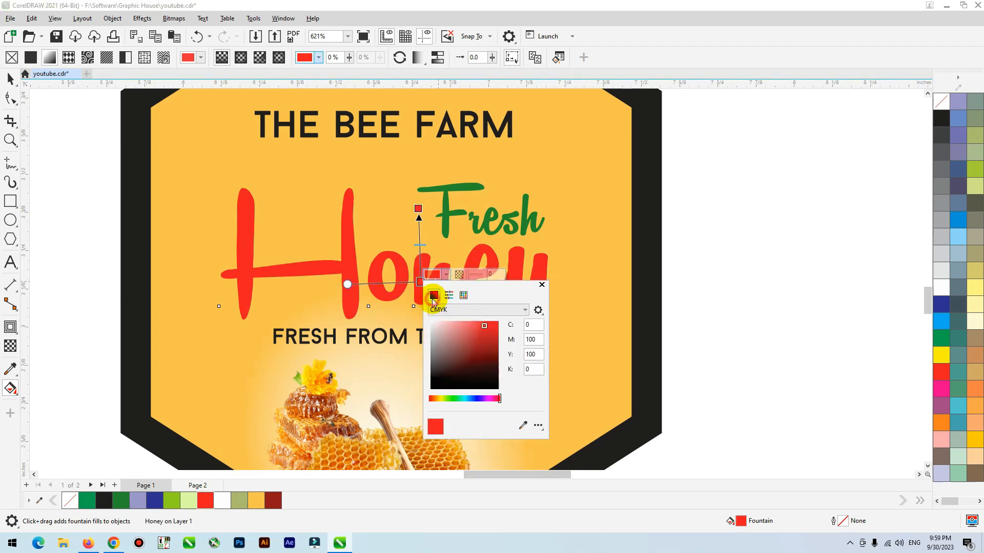
pyautogui.click(495, 348)
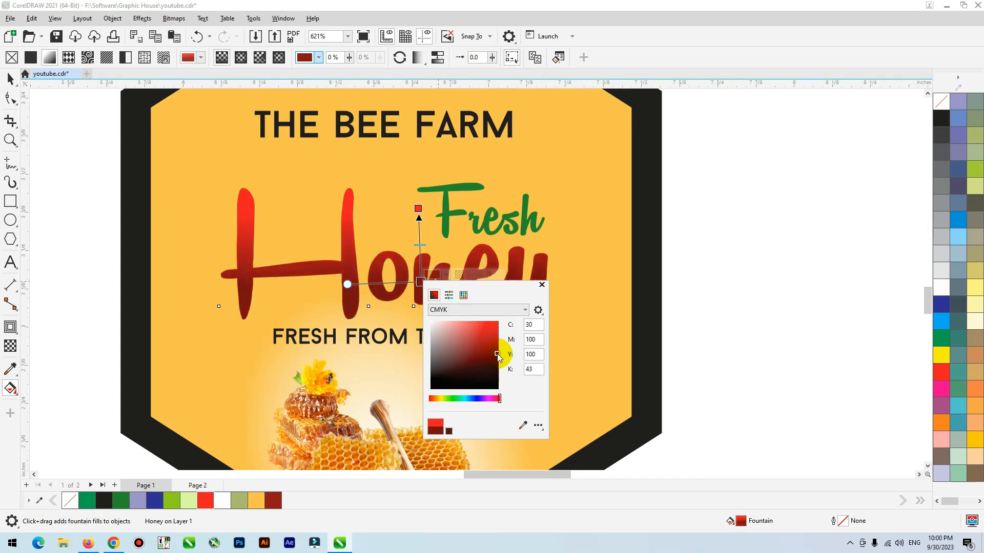
pyautogui.click(10, 79)
pyautogui.click(478, 230)
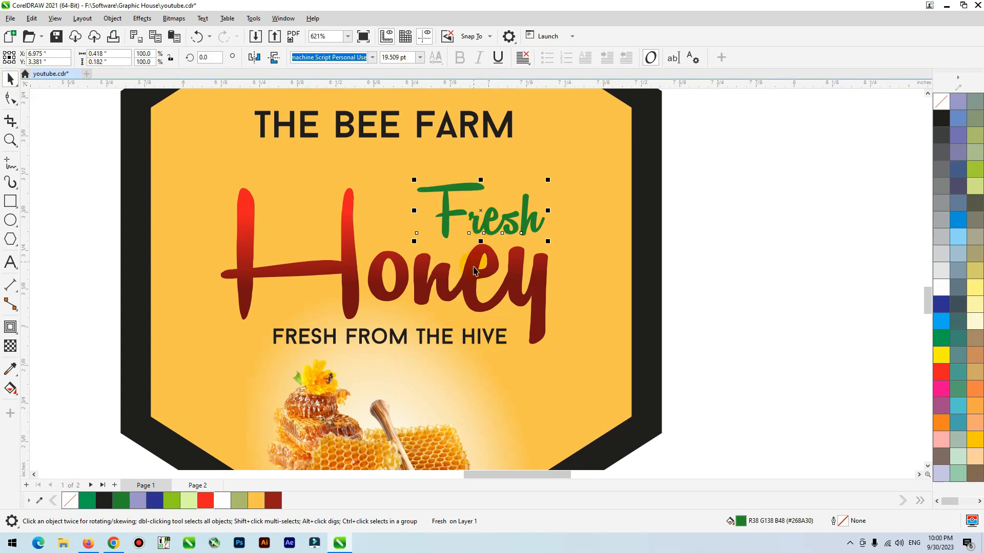
# Step: Group the words Fresh and Honey and move them slightly right and down, closer to FRESH FROM THE HIVE
pyautogui.scroll(-2, 473, 275)
pyautogui.keyDown('shift'); pyautogui.click(479, 291); pyautogui.keyUp('shift')
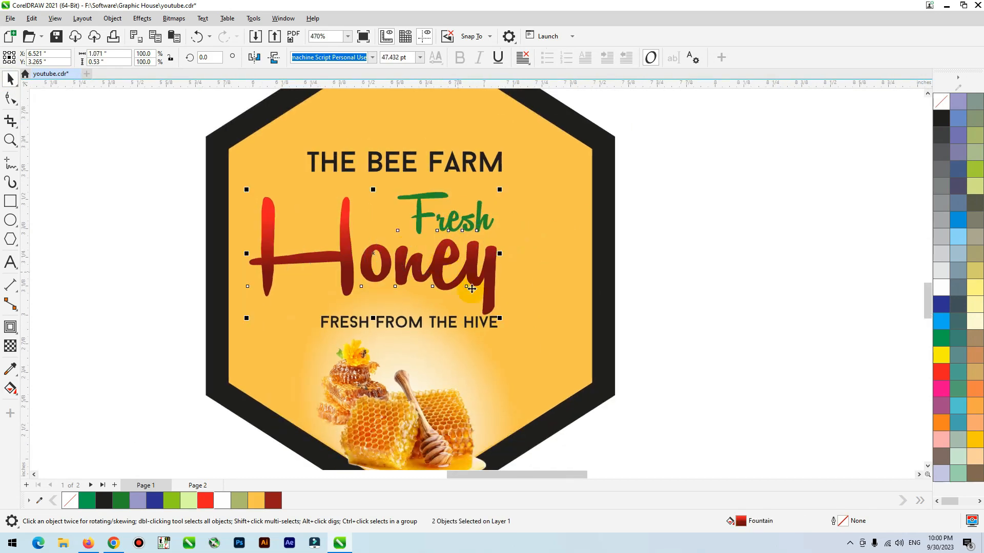
pyautogui.hotkey('ctrl', 'g')
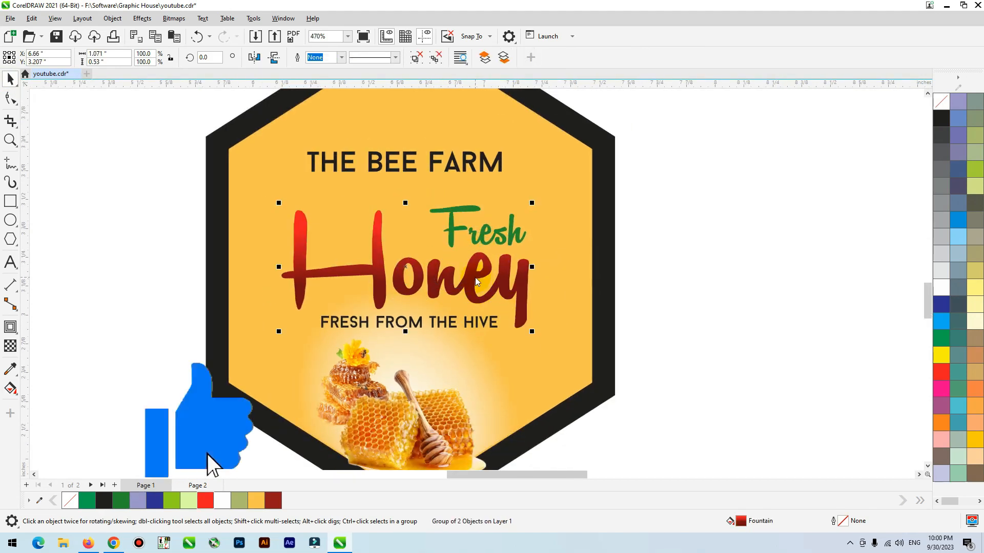
# Step: Give the Fresh Honey group a 1.5 pt amber #F9C450 outline that sits behind the fill and scales with the object
pyautogui.press('F12')
pyautogui.moveTo(481, 164); pyautogui.dragTo(702, 30)
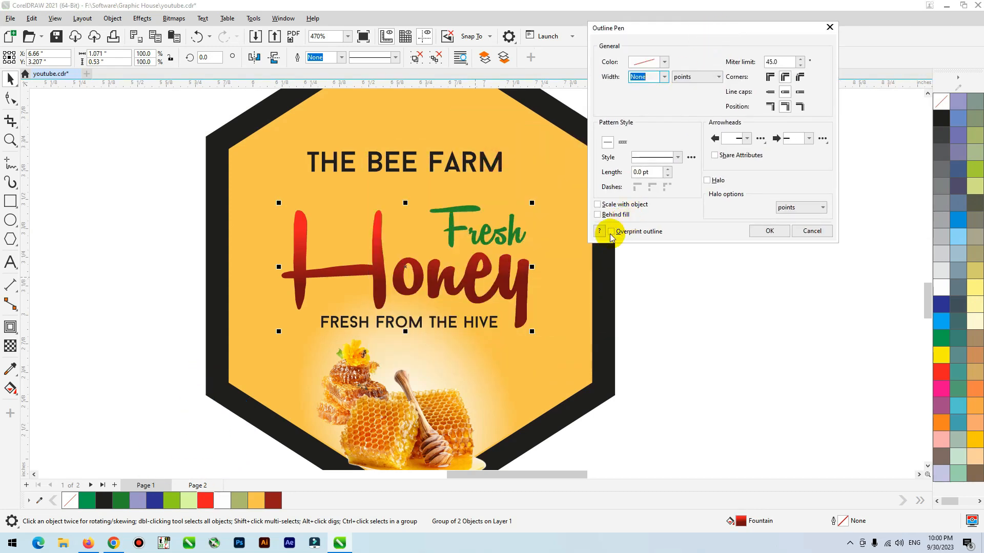
pyautogui.click(610, 217)
pyautogui.click(608, 204)
pyautogui.click(783, 106)
pyautogui.click(786, 93)
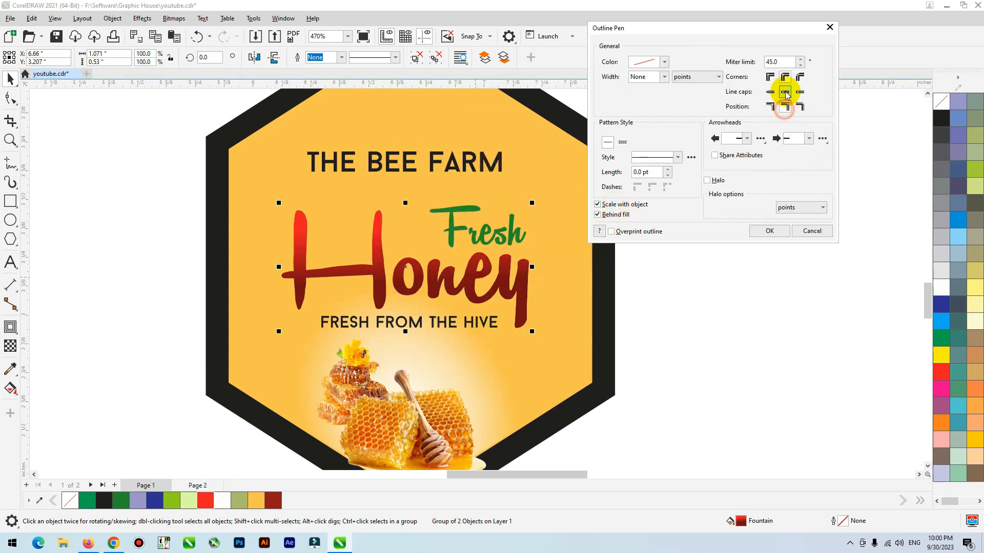
pyautogui.write('1.5')
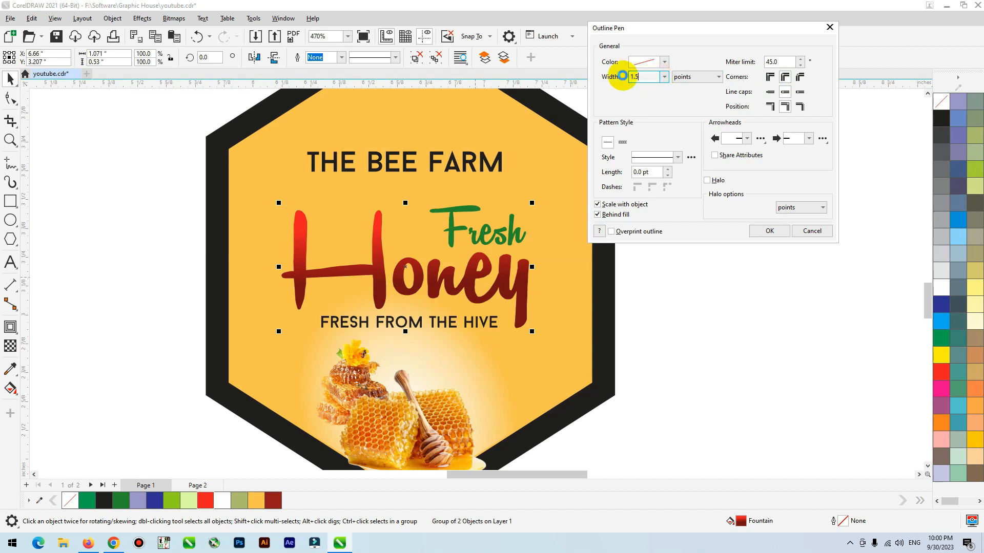
pyautogui.press('Return')
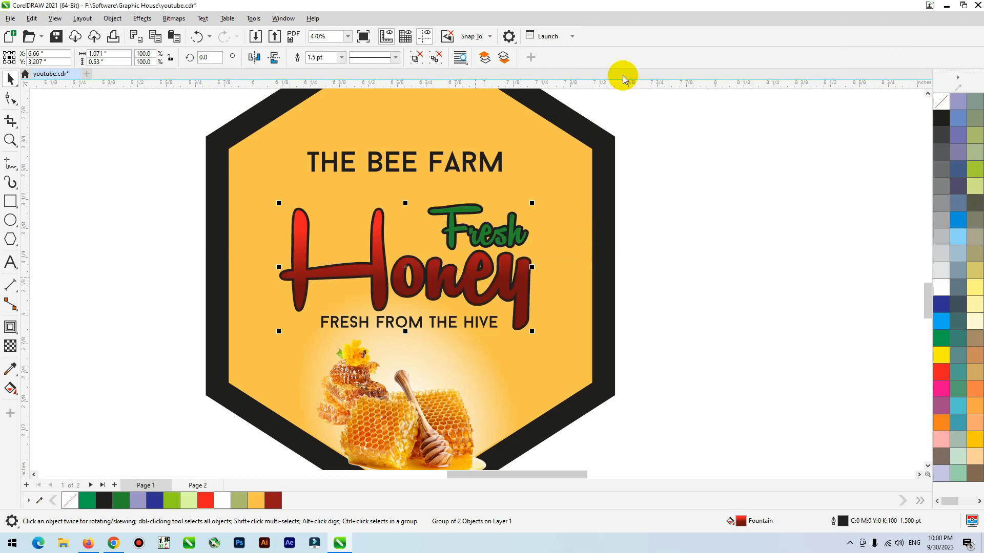
pyautogui.scroll(2, 454, 248)
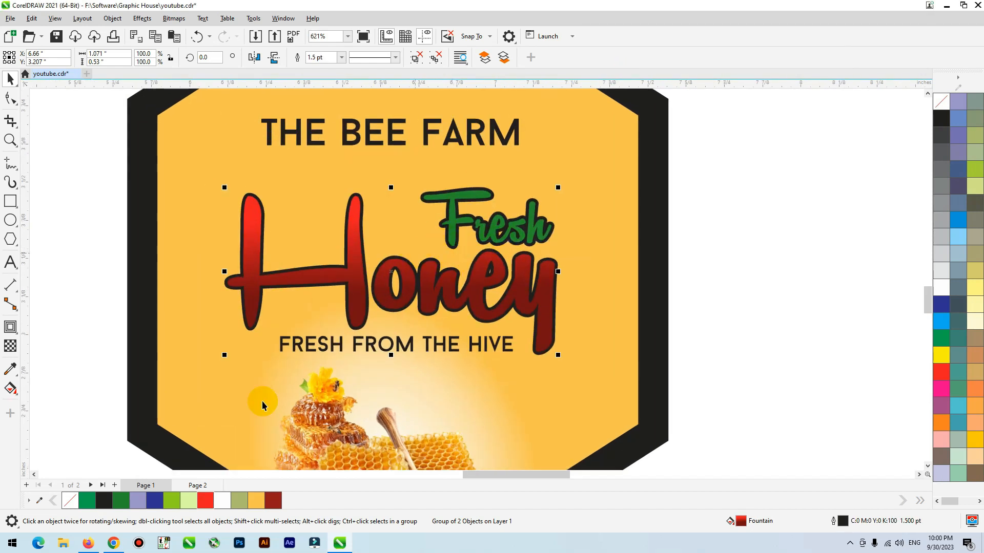
pyautogui.rightClick(257, 502)
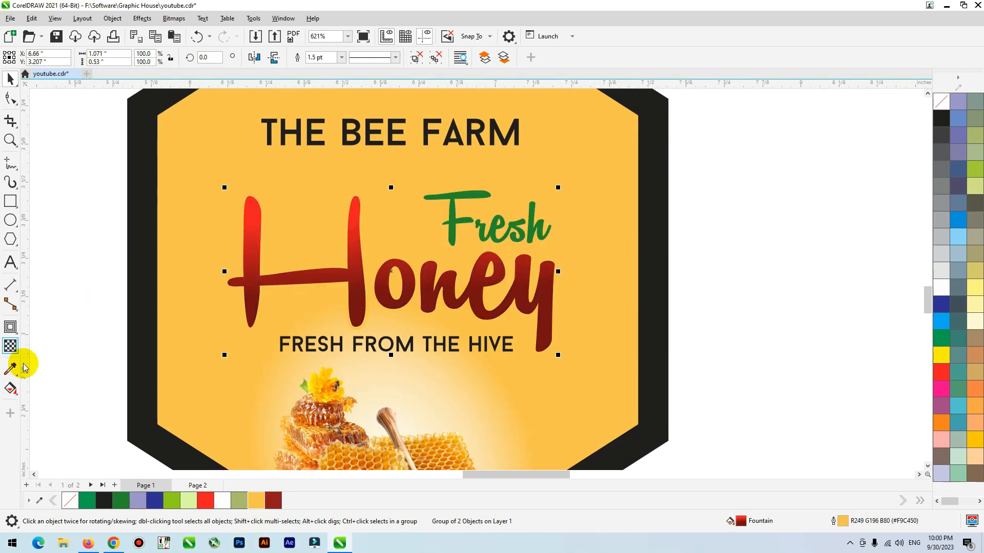
# Step: Add a drop shadow falling down-left from the Fresh Honey lettering, with opacity 35 and feathering 7
pyautogui.click(10, 327)
pyautogui.click(51, 327)
pyautogui.moveTo(391, 271); pyautogui.dragTo(333, 367)
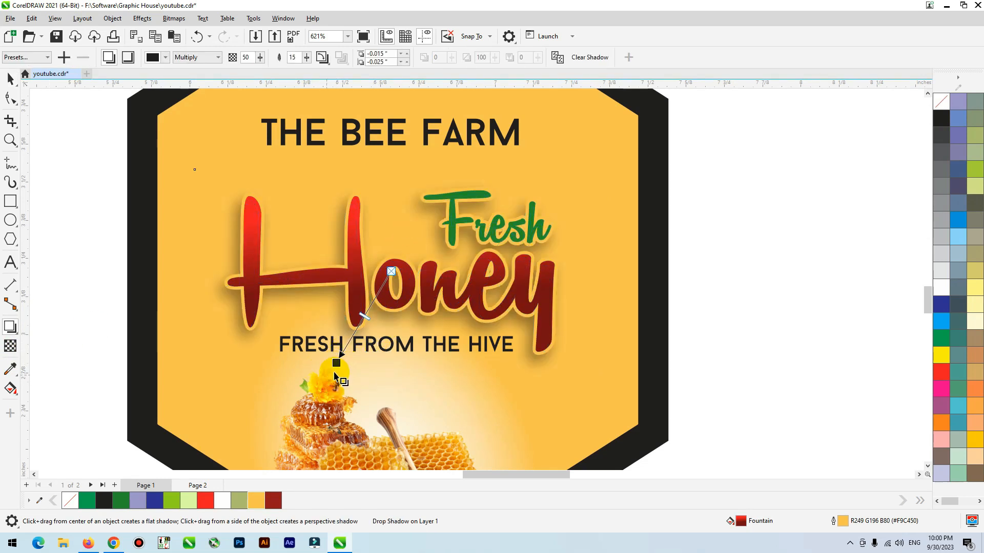
pyautogui.doubleClick(296, 57)
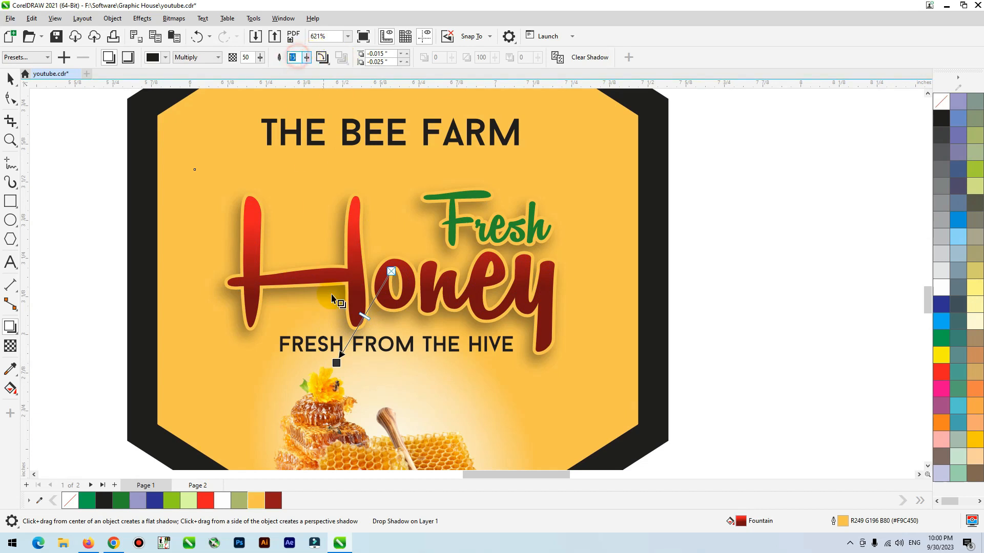
pyautogui.write('7')
pyautogui.press('Return')
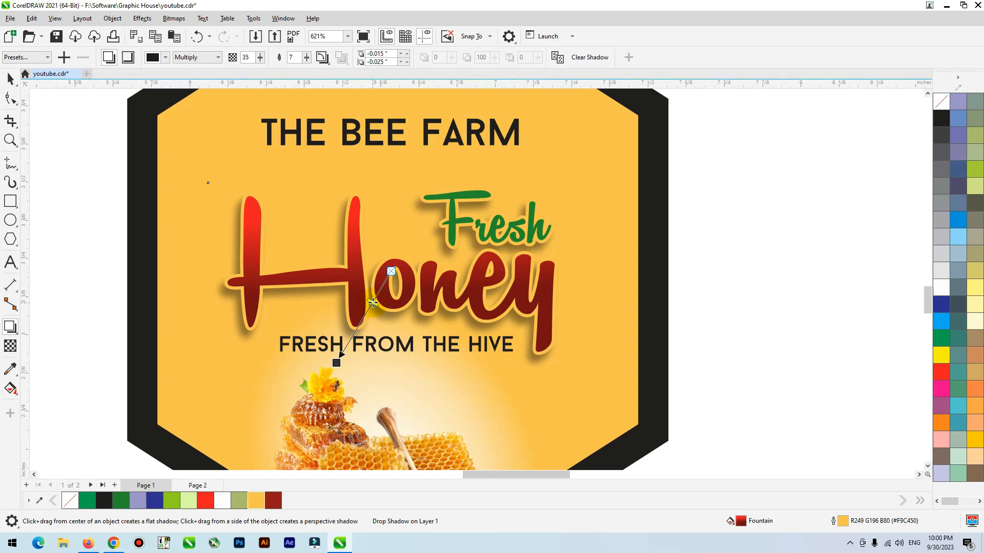
pyautogui.moveTo(373, 303); pyautogui.dragTo(373, 302)
pyautogui.press('space')
# Step: Break THE BEE FARM into two lines, with THE above BEE FARM
pyautogui.scroll(-3, 569, 310)
pyautogui.click(566, 313)
pyautogui.scroll(-1, 666, 254)
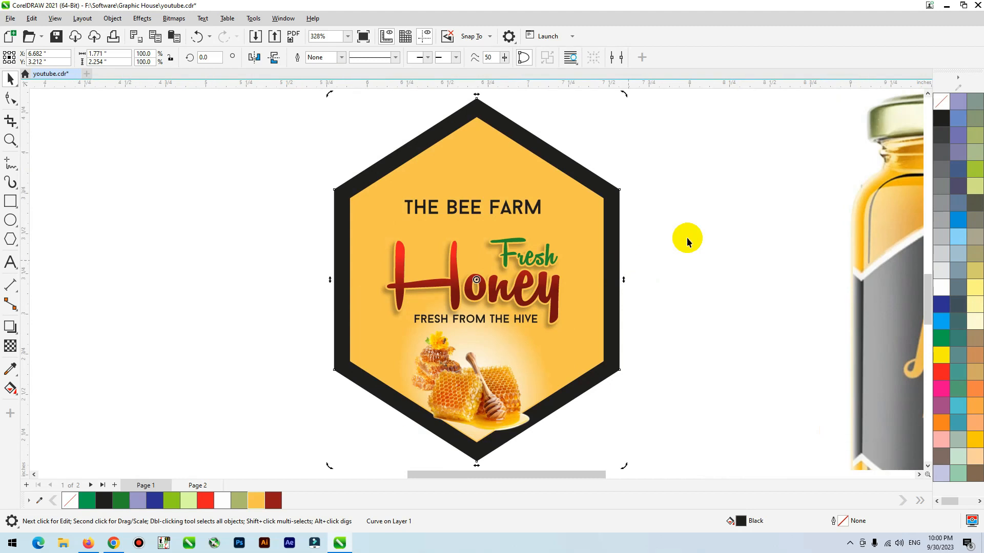
pyautogui.click(512, 209)
pyautogui.scroll(2, 460, 202)
pyautogui.doubleClick(443, 205)
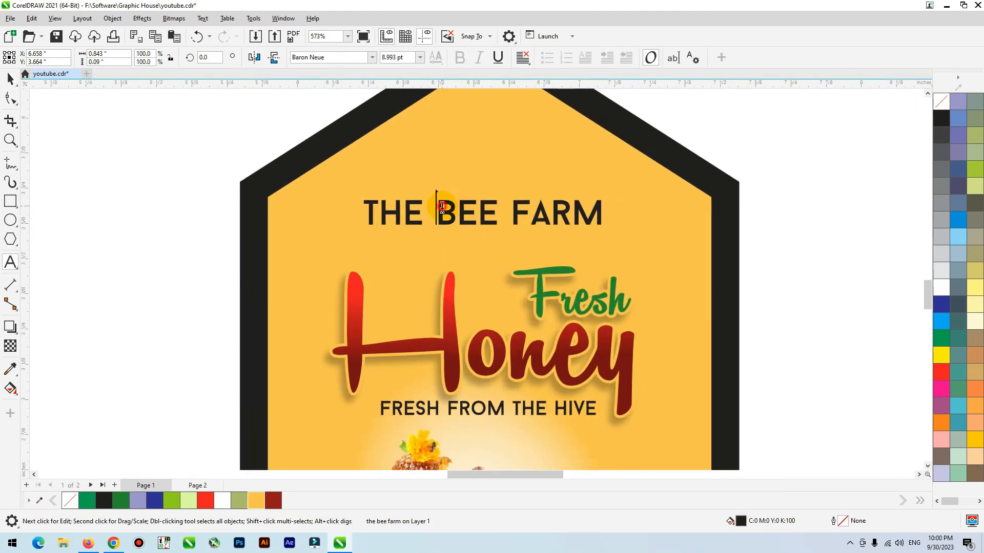
pyautogui.press('Return')
# Step: Center-align the two lines of THE BEE FARM and center the text horizontally on the hexagon
pyautogui.click(8, 77)
pyautogui.click(523, 57)
pyautogui.click(535, 102)
pyautogui.moveTo(450, 236); pyautogui.dragTo(498, 198)
pyautogui.keyDown('shift'); pyautogui.click(604, 180); pyautogui.keyUp('shift')
pyautogui.press('c')
pyautogui.click(740, 125)
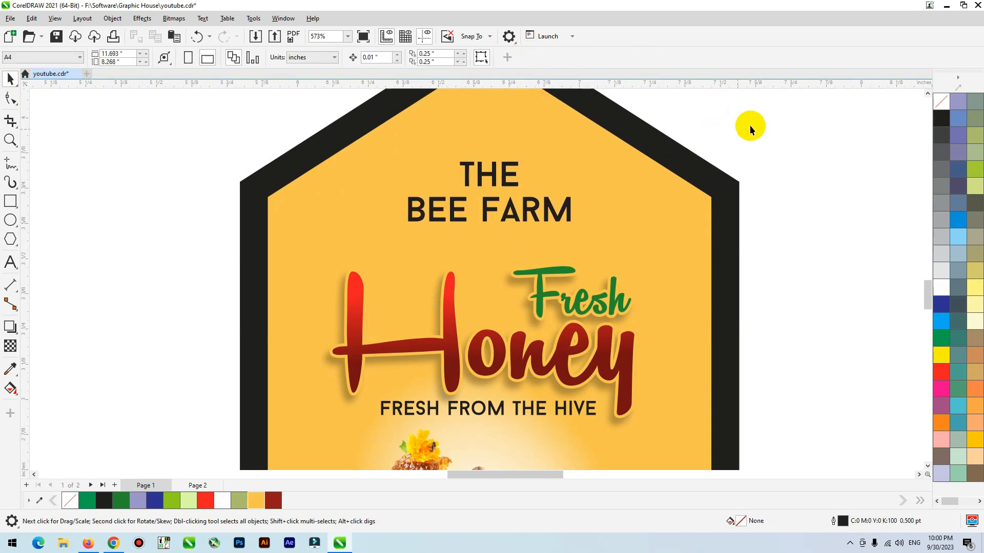
# Step: Shrink THE BEE FARM slightly, and move the Fresh Honey lettering up a little while enlarging it slightly
pyautogui.moveTo(784, 120); pyautogui.dragTo(295, 256)
pyautogui.moveTo(575, 161); pyautogui.dragTo(561, 170)
pyautogui.moveTo(576, 310); pyautogui.dragTo(607, 274)
pyautogui.hotkey('ctrl', 'z')
pyautogui.moveTo(593, 327); pyautogui.dragTo(595, 316)
pyautogui.moveTo(649, 247); pyautogui.dragTo(672, 237)
pyautogui.click(758, 224)
pyautogui.click(722, 260)
pyautogui.hotkey('shift', 'F2')
pyautogui.moveTo(795, 270); pyautogui.dragTo(723, 260)
# Step: Center FRESH FROM THE HIVE horizontally on the hexagon and reduce it to about 4.76 pt
pyautogui.moveTo(234, 278); pyautogui.dragTo(565, 345)
pyautogui.keyDown('shift'); pyautogui.click(566, 346); pyautogui.keyUp('shift')
pyautogui.press('c')
pyautogui.click(230, 330)
pyautogui.click(507, 321)
pyautogui.moveTo(542, 314); pyautogui.dragTo(537, 315)
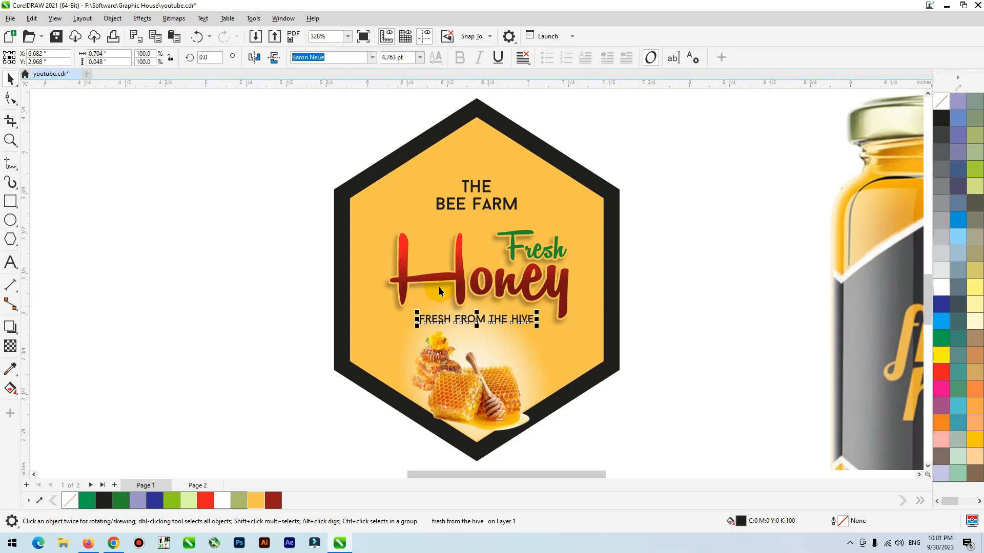
pyautogui.scroll(-2, 439, 291)
pyautogui.click(282, 277)
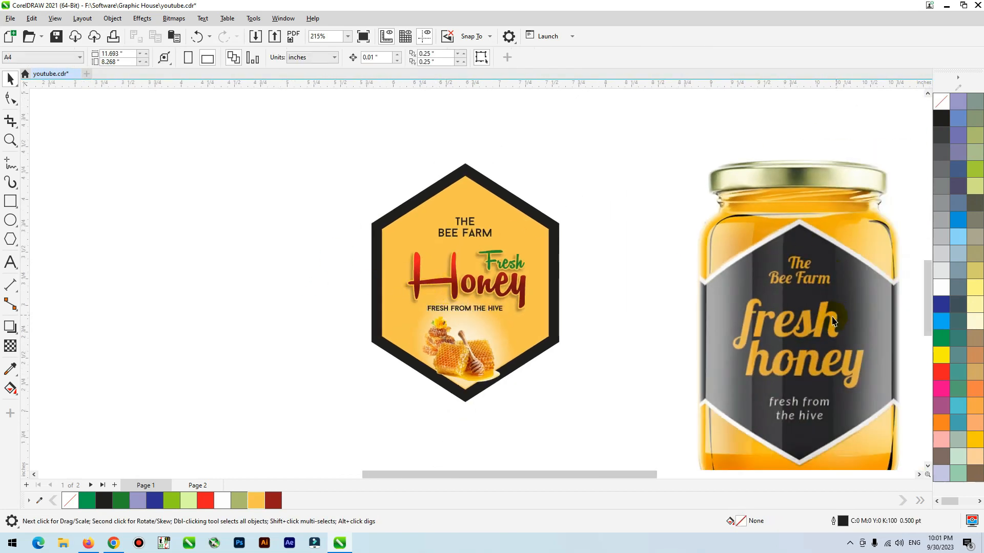
# Step: Place a copy of the complete hexagonal label beside the original, on the side away from the jar
pyautogui.moveTo(281, 137); pyautogui.dragTo(581, 389)
pyautogui.scroll(-2, 619, 358)
pyautogui.moveTo(511, 306); pyautogui.dragTo(297, 306)
pyautogui.click(408, 238)
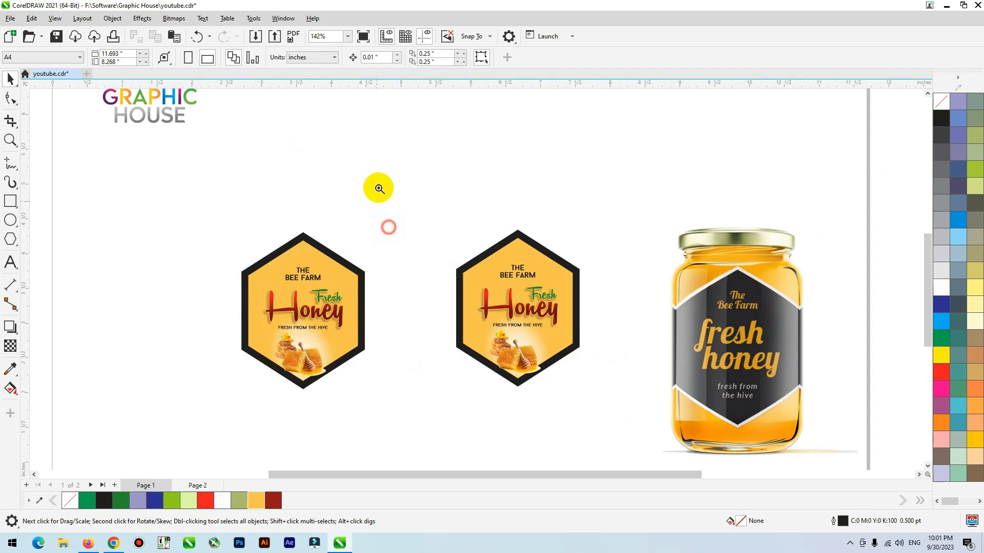
# Step: Duplicate the honeycomb stack image on the label nearest the jar and enlarge the copy to about 1.71 by 2.14 in over its left half
pyautogui.scroll(2, 610, 377)
pyautogui.click(421, 325)
pyautogui.click(419, 317)
pyautogui.moveTo(431, 315); pyautogui.dragTo(351, 346)
pyautogui.scroll(2, 351, 347)
pyautogui.scroll(-1, 319, 361)
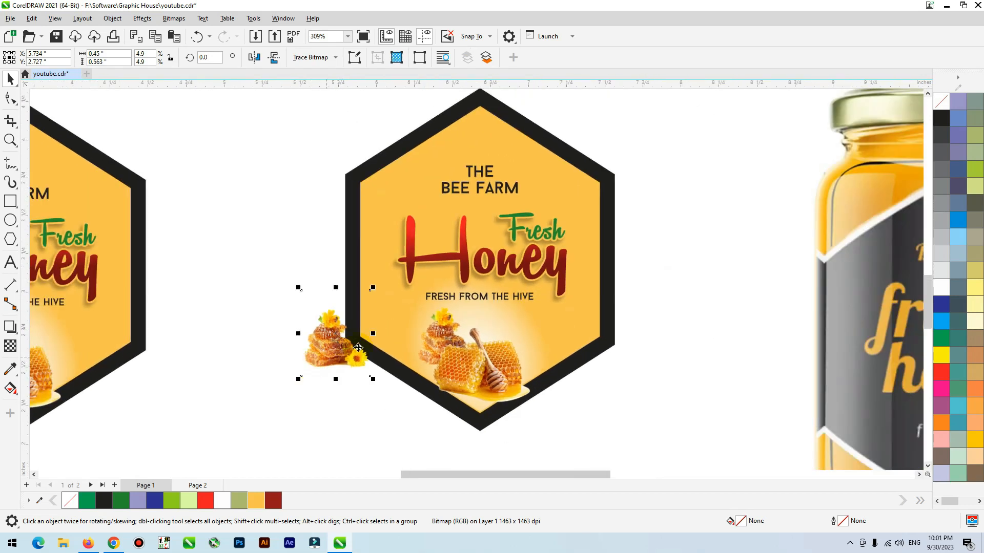
pyautogui.moveTo(373, 287); pyautogui.dragTo(478, 190)
pyautogui.moveTo(413, 239); pyautogui.dragTo(389, 268)
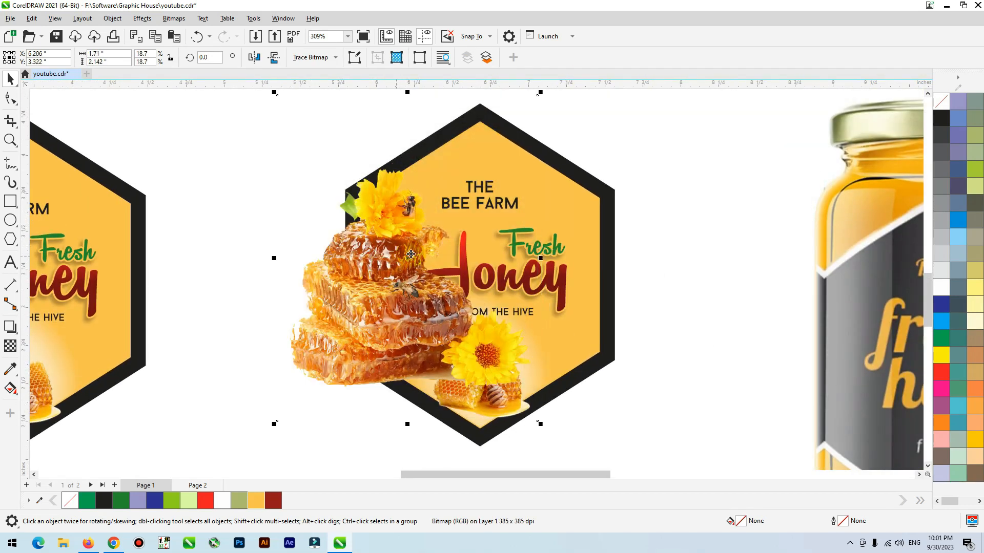
# Step: Set the enlarged honeycomb image's transparency merge mode to Soft Light
pyautogui.click(11, 349)
pyautogui.click(167, 56)
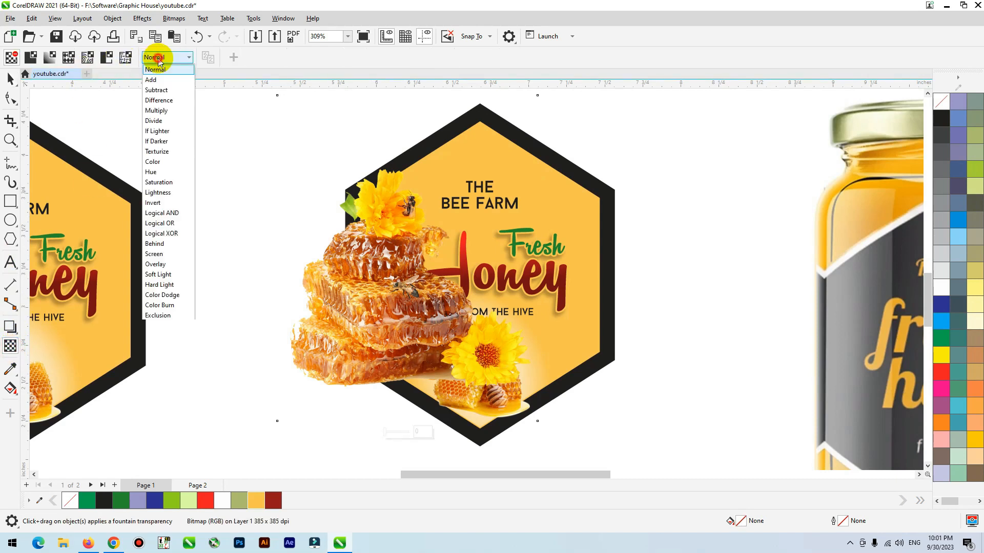
pyautogui.click(157, 275)
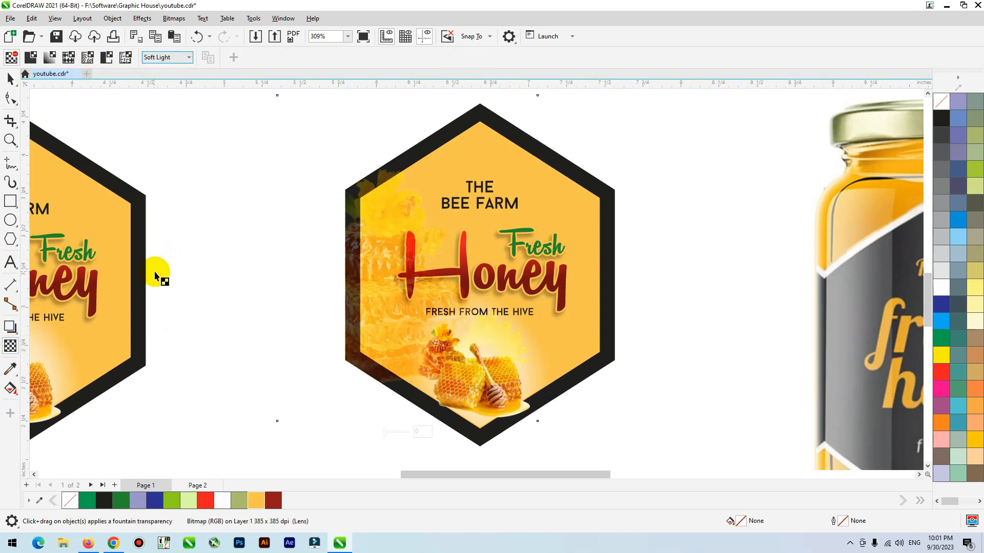
pyautogui.click(12, 79)
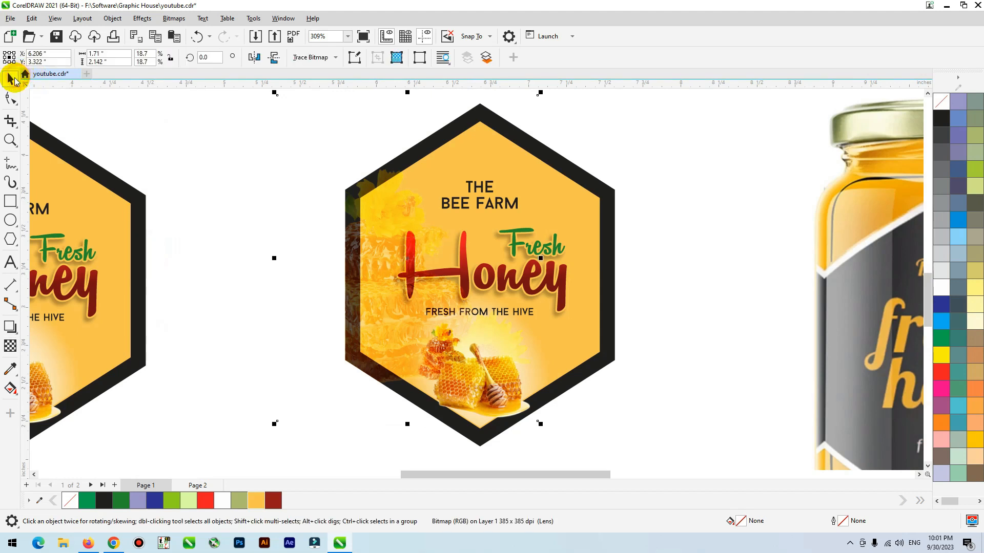
# Step: Shift the Soft Light honeycomb image slightly right and down and PowerClip it inside the amber hexagon
pyautogui.moveTo(355, 291); pyautogui.dragTo(360, 294)
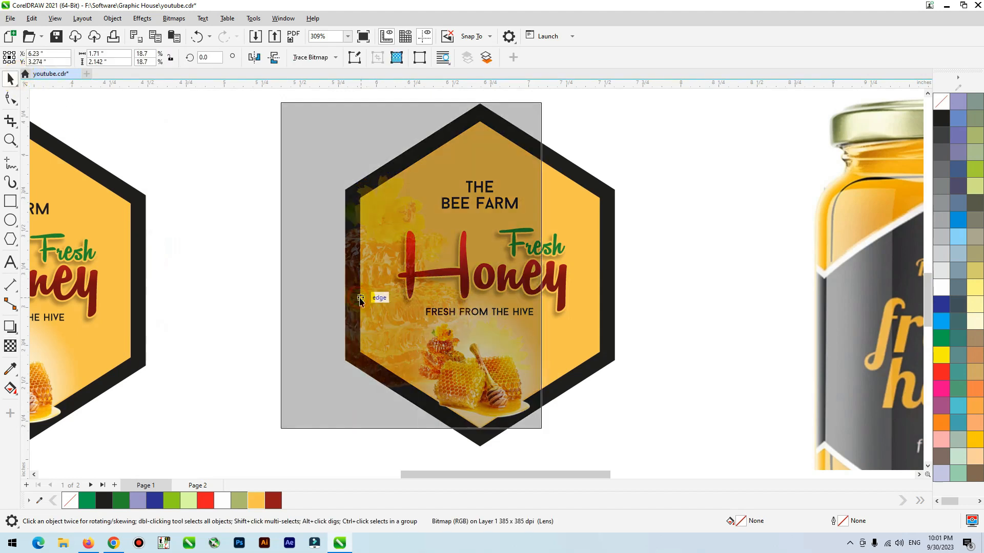
pyautogui.rightClick(361, 294)
pyautogui.click(405, 330)
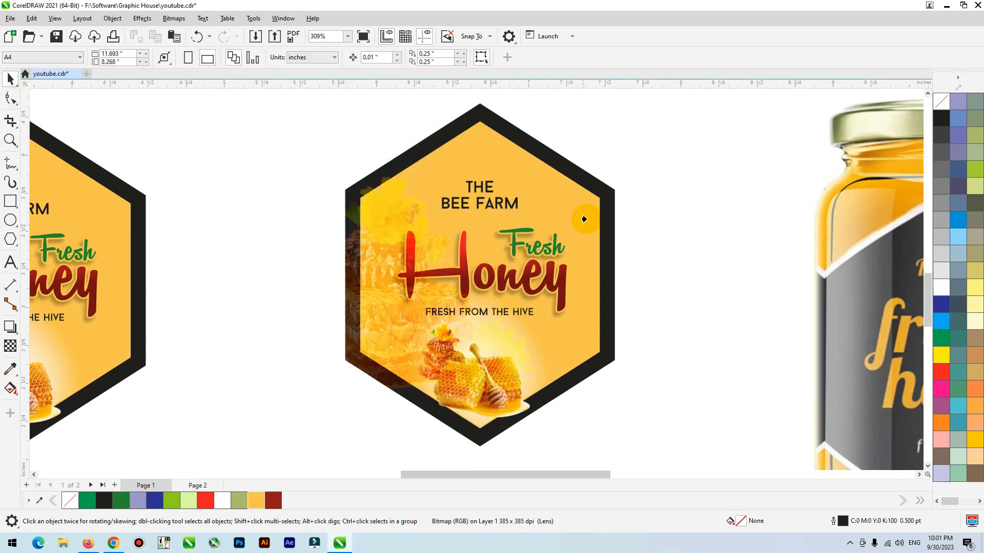
pyautogui.click(590, 201)
pyautogui.click(312, 332)
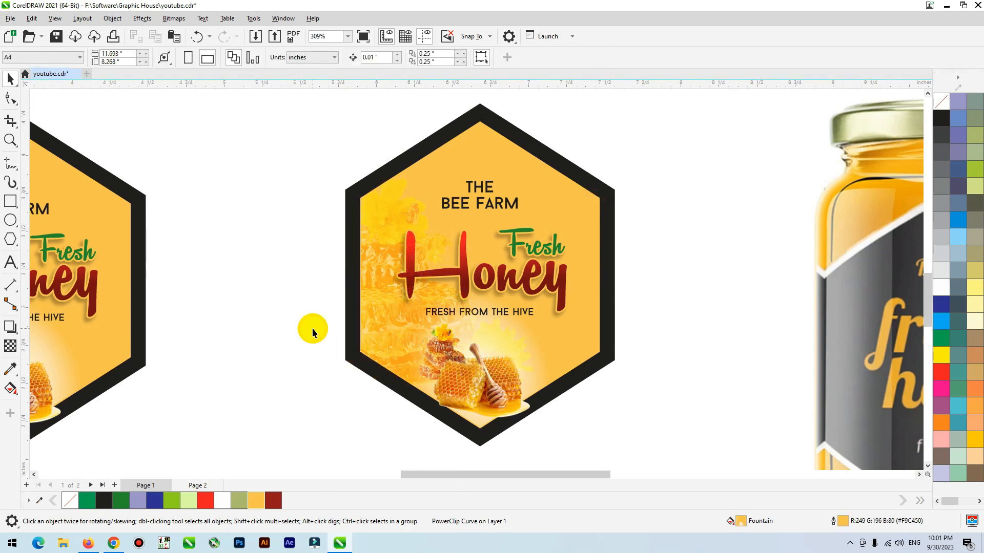
# Step: Recolor the black border of the label with the clipped honeycomb to a brown of about #A14619, sampled from the honeycomb image
pyautogui.scroll(3, 367, 246)
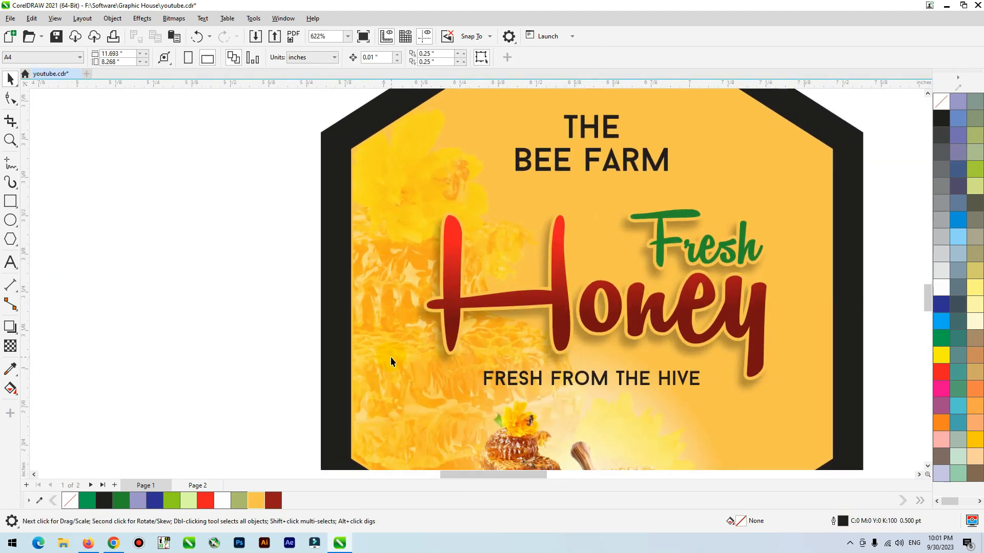
pyautogui.scroll(-4, 391, 356)
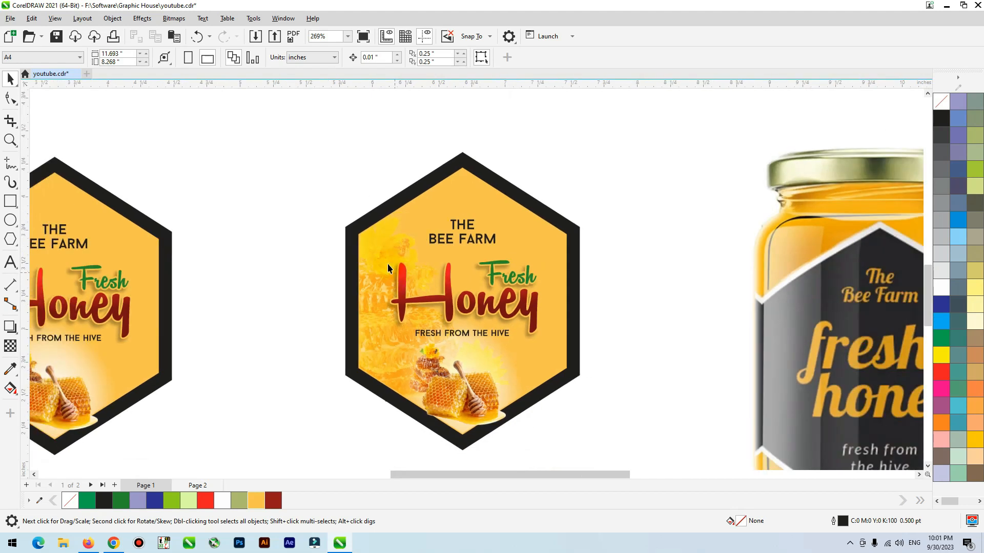
pyautogui.click(452, 164)
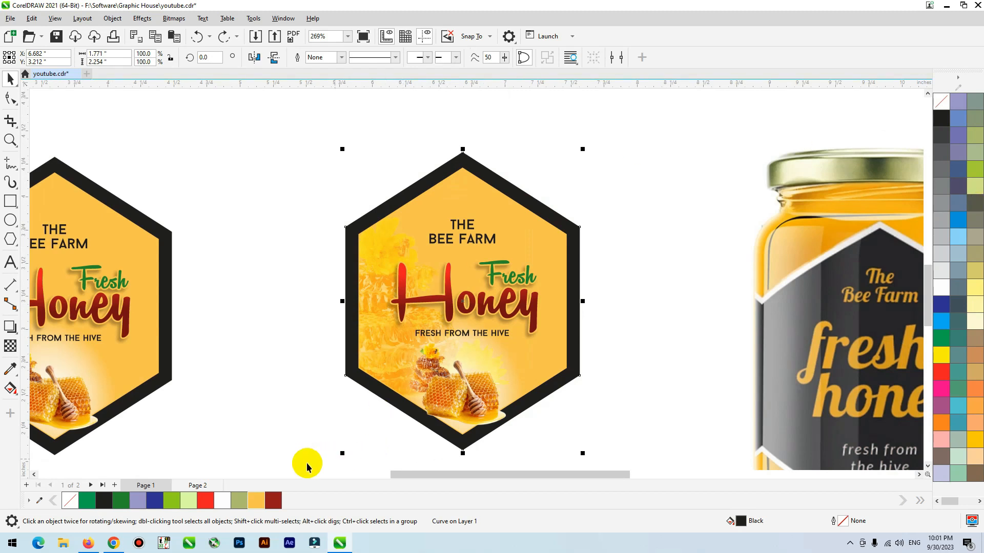
pyautogui.click(11, 369)
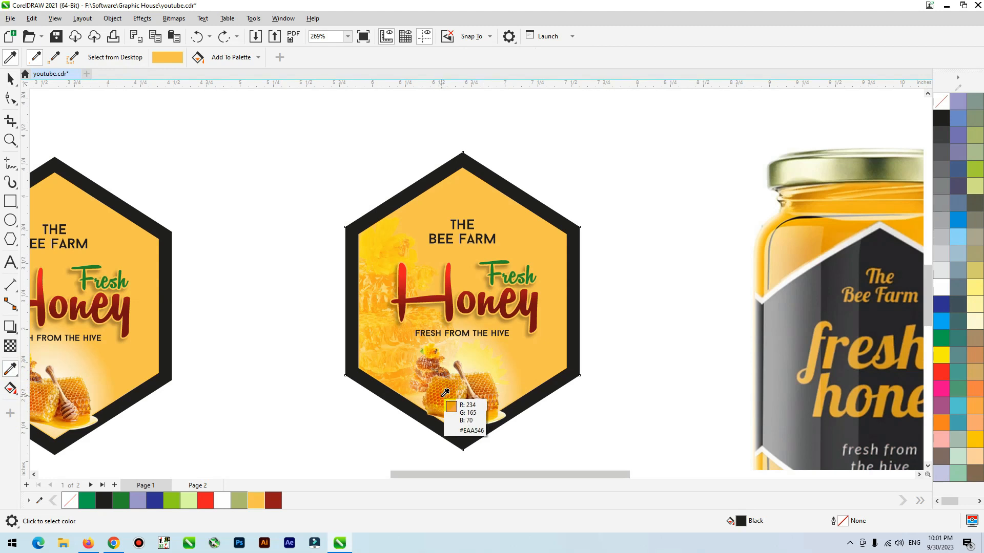
pyautogui.click(436, 365)
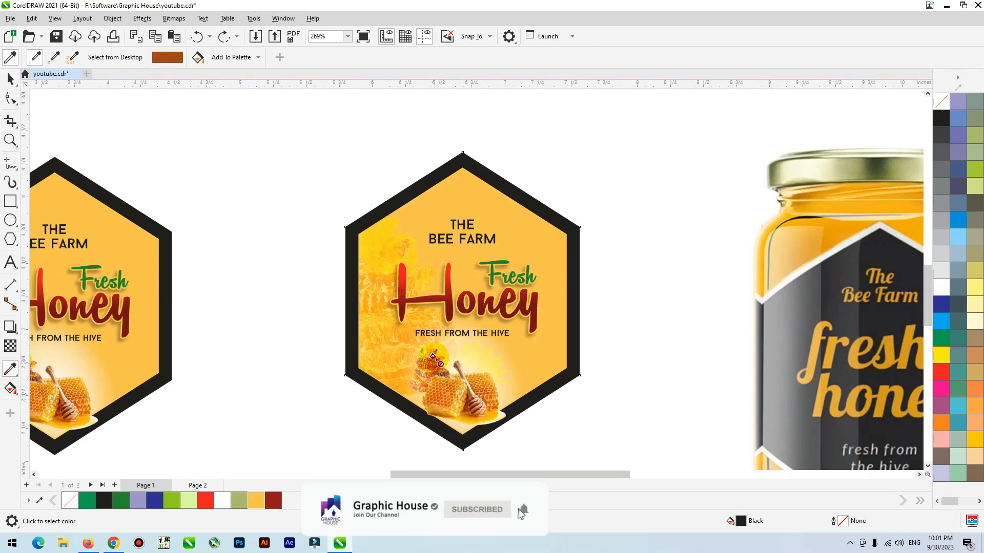
pyautogui.click(412, 186)
pyautogui.press('space')
pyautogui.click(267, 230)
pyautogui.scroll(-2, 450, 221)
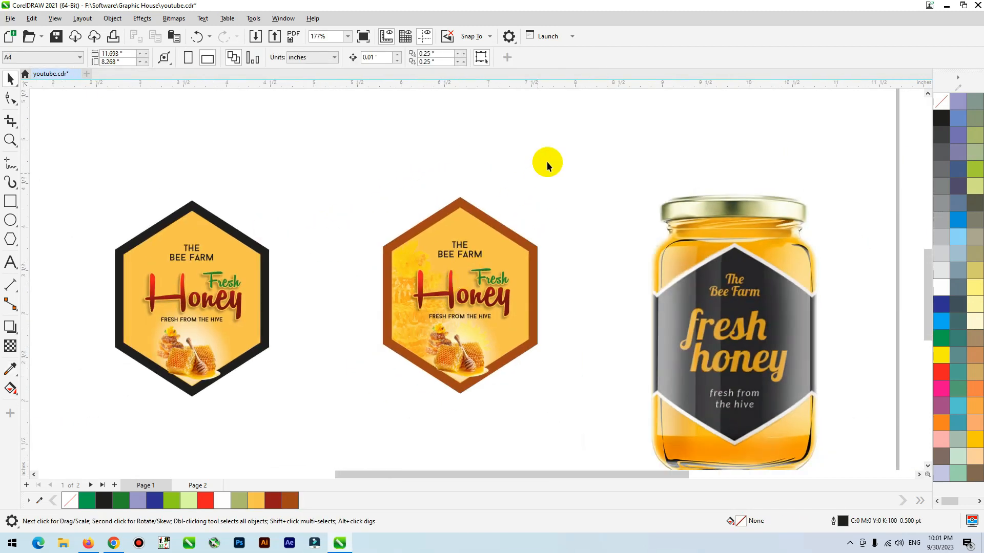
pyautogui.click(585, 149)
# Step: Bring the brown-bordered label closer to the black-bordered one, and reposition both labels and the jar picture in one row
pyautogui.moveTo(352, 163); pyautogui.dragTo(596, 441)
pyautogui.moveTo(462, 321); pyautogui.dragTo(378, 322)
pyautogui.moveTo(525, 160); pyautogui.dragTo(8, 450)
pyautogui.moveTo(255, 303); pyautogui.dragTo(382, 320)
pyautogui.moveTo(786, 348); pyautogui.dragTo(754, 285)
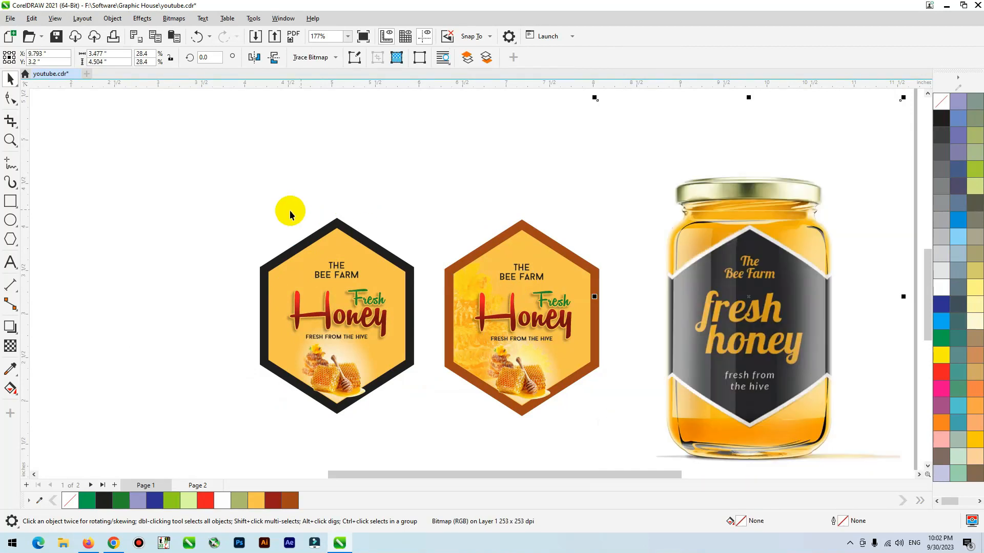
pyautogui.click(253, 215)
pyautogui.scroll(-1, 210, 234)
pyautogui.press('F2')
pyautogui.moveTo(226, 222); pyautogui.dragTo(740, 403)
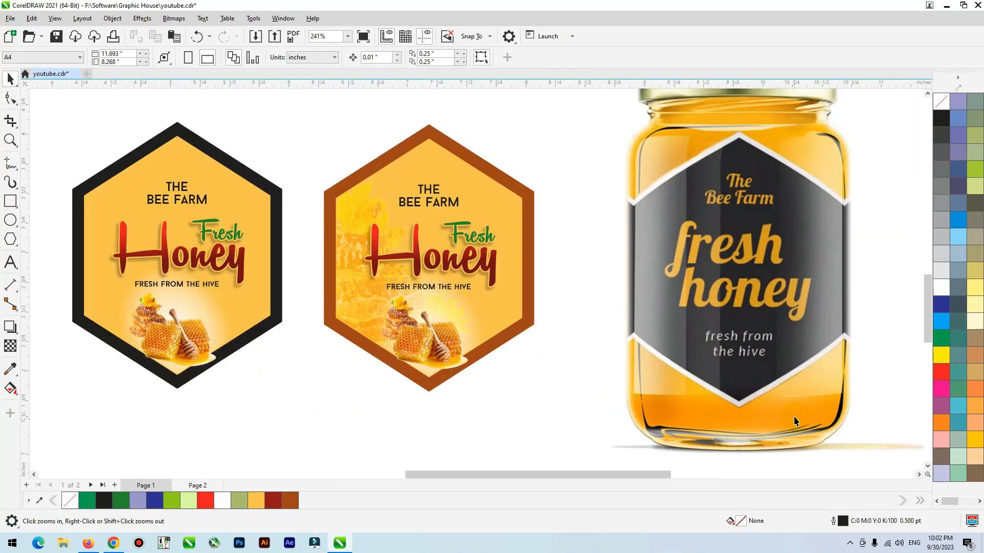